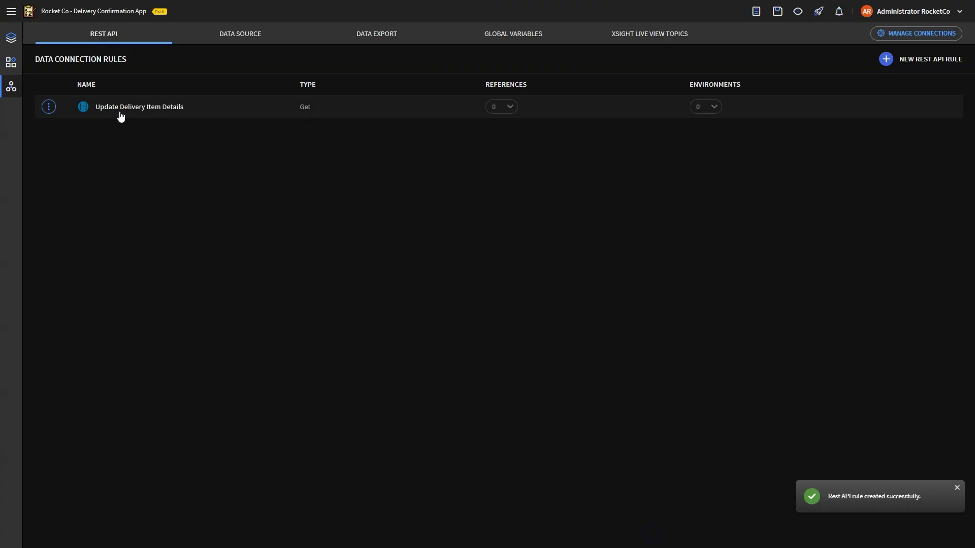
Add an On Load action to the Delivery Confirmation page that invokes the Update Delivery Item Details REST API, and open its field mapping
left_click(14, 45)
left_click(925, 28)
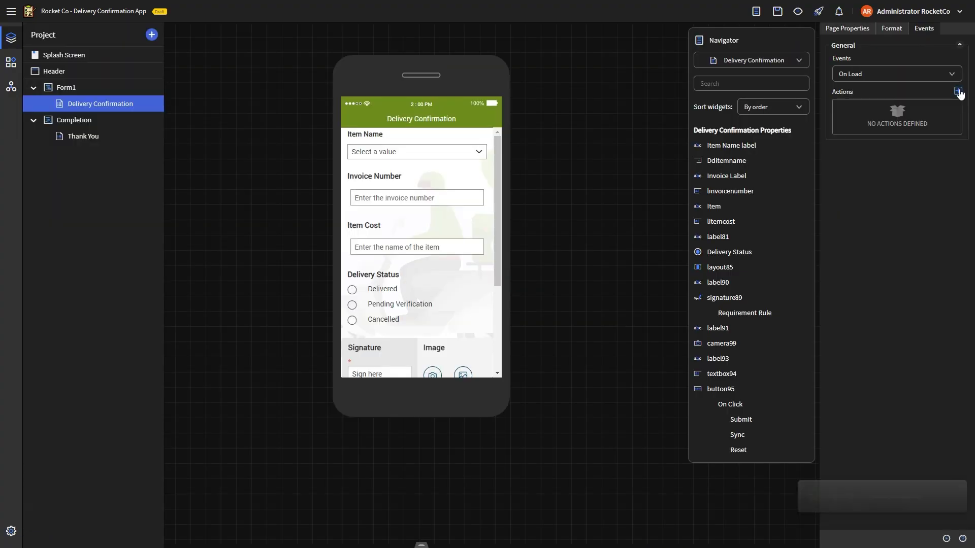
left_click(958, 91)
left_click(899, 253)
left_click(896, 182)
left_click(879, 215)
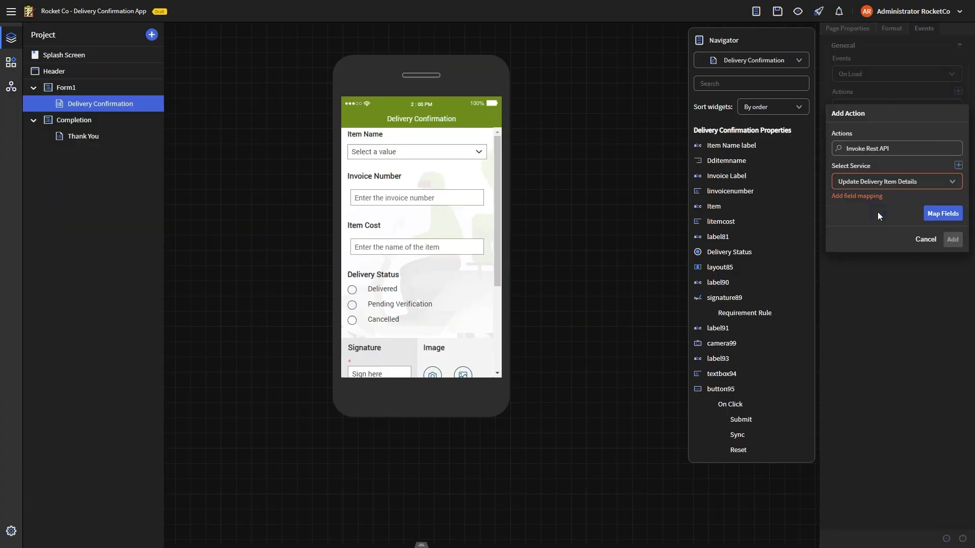
left_click(938, 211)
left_click(670, 396)
left_click(680, 395)
left_click(274, 218)
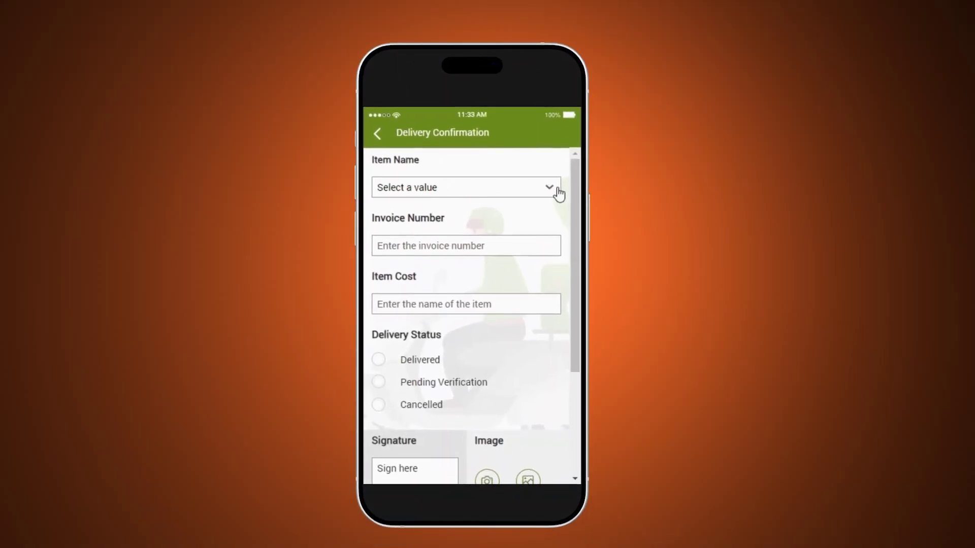
Test the item lookup in the delivery form by choosing Steel Table, Generic Study Table and finally Plastic Helmet as the item name
left_click(557, 188)
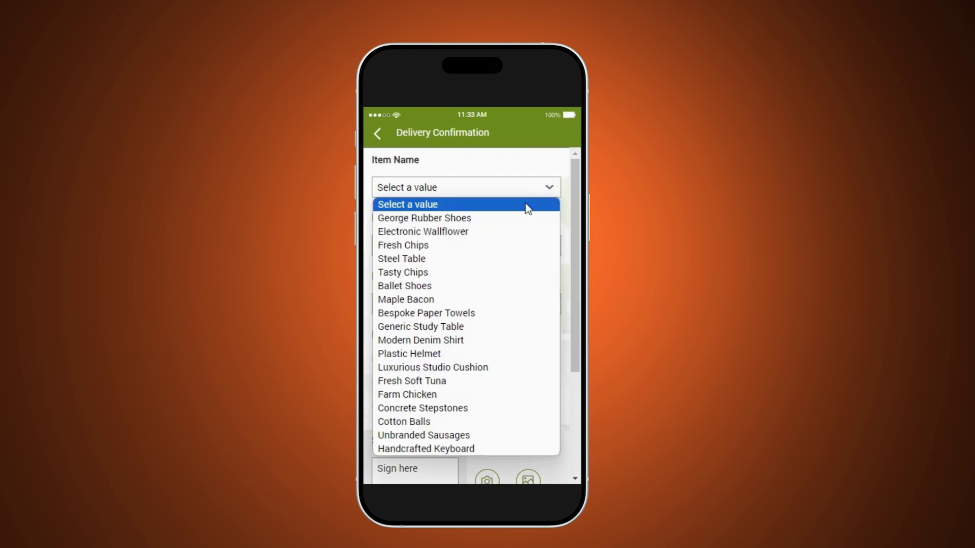
left_click(494, 259)
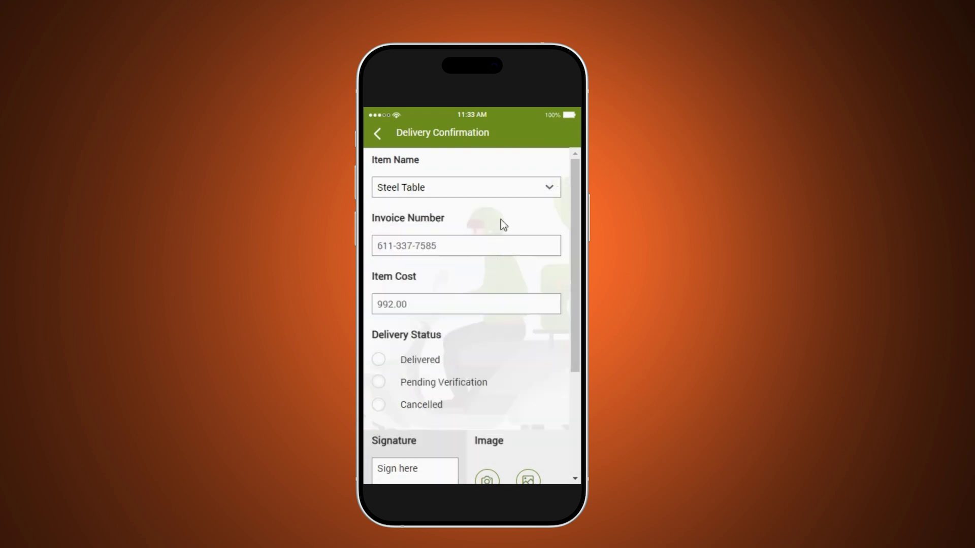
scroll(500, 219, "down", 4)
scroll(500, 220, "up", 4)
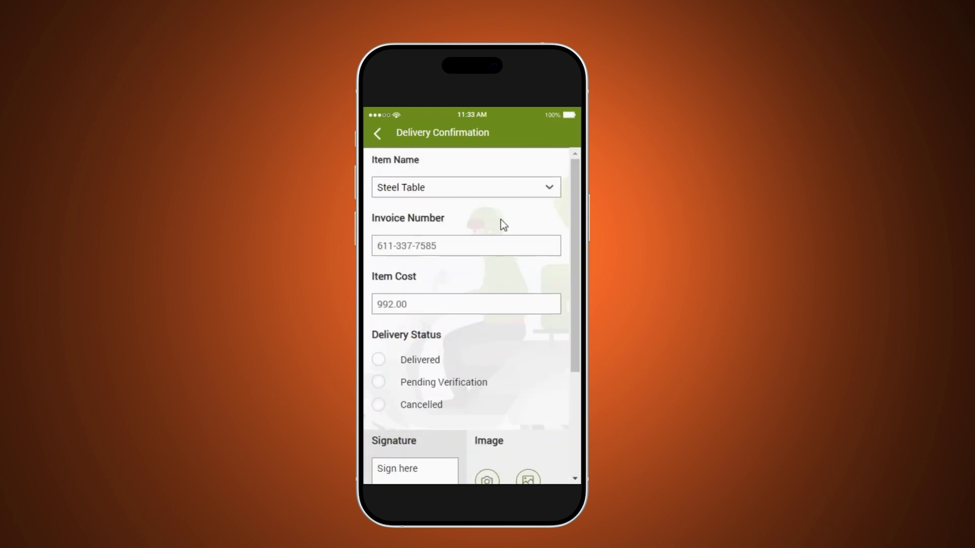
left_click(551, 185)
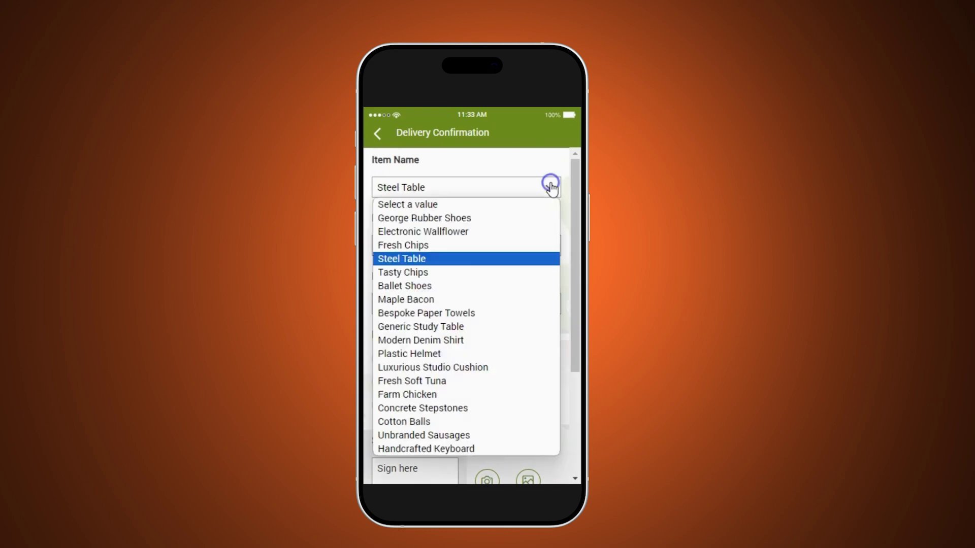
left_click(460, 327)
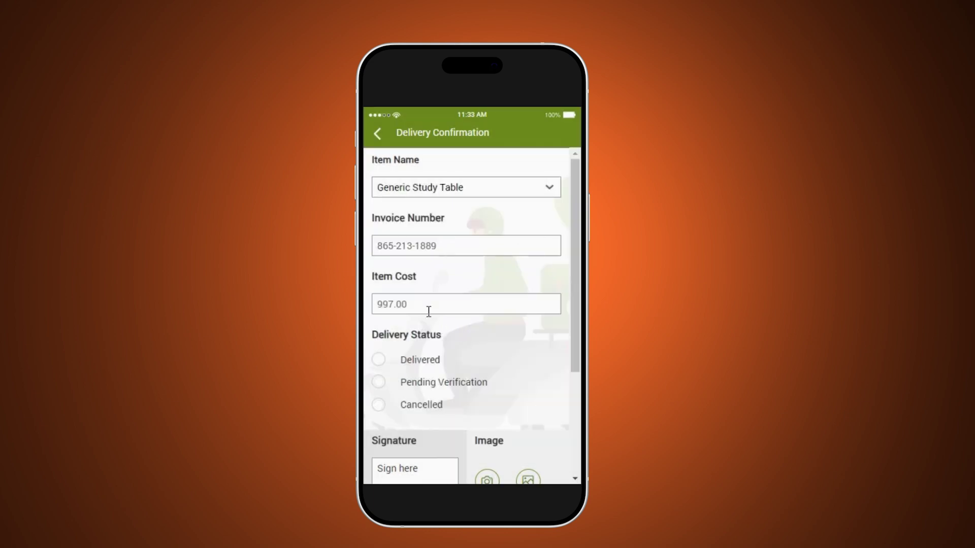
left_click(549, 190)
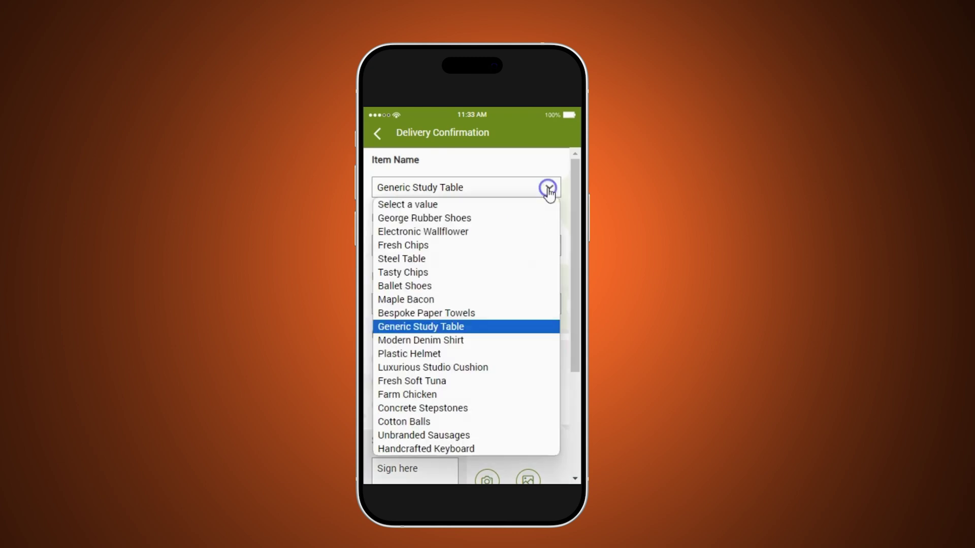
left_click(461, 353)
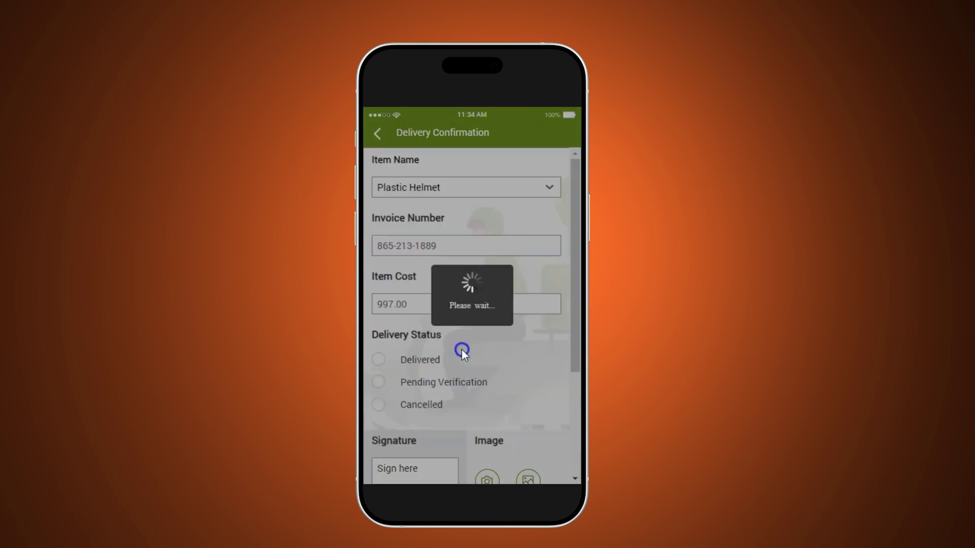
Set the delivery status to Delivered and sign the delivery confirmation form
scroll(378, 269, "down", 3)
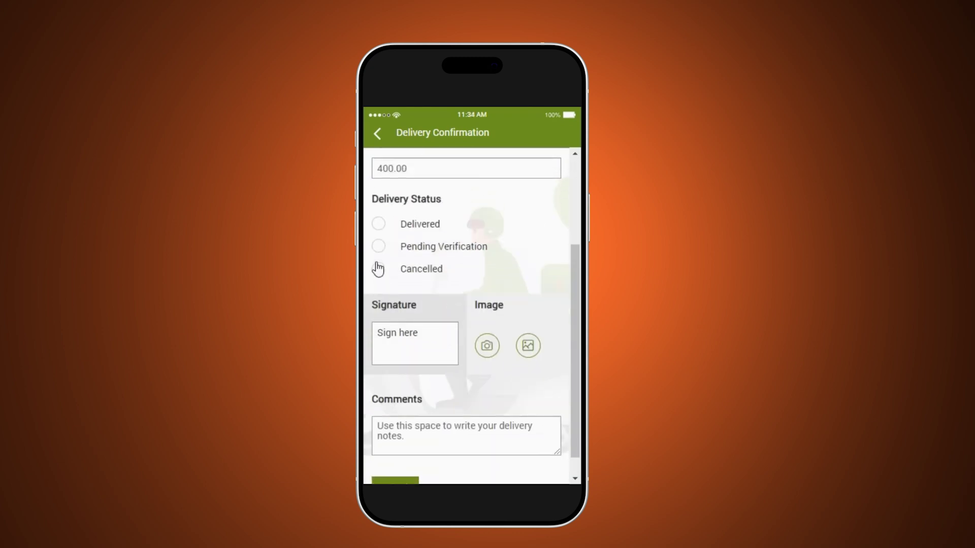
left_click(379, 226)
left_click(389, 353)
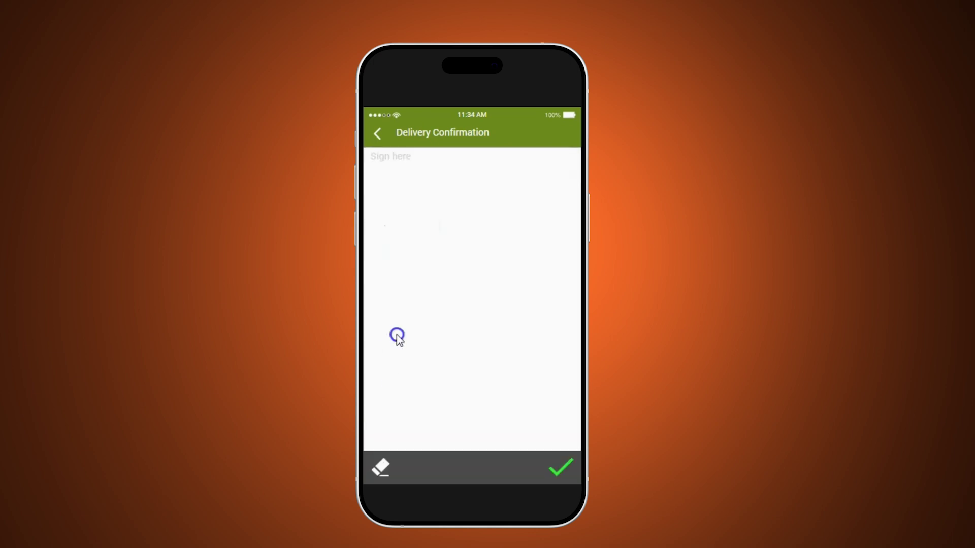
left_click(557, 470)
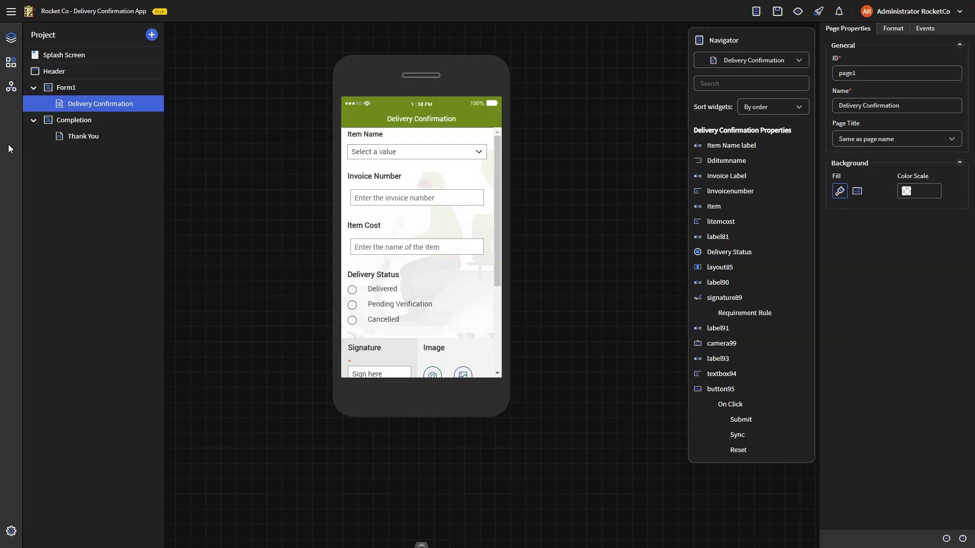
Start a new REST API rule named Update Delivery Item Details with Rest Service as its destination
left_click(11, 90)
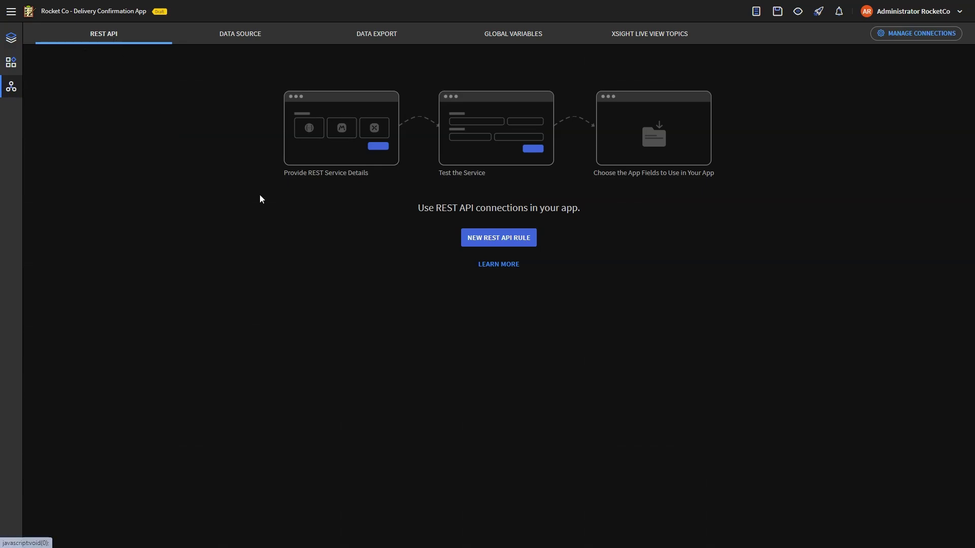
left_click(477, 243)
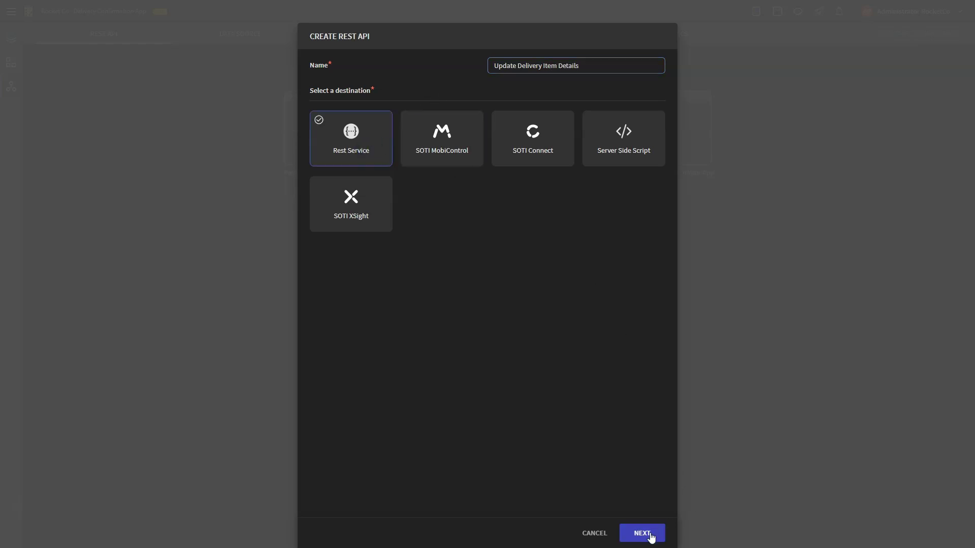
left_click(651, 535)
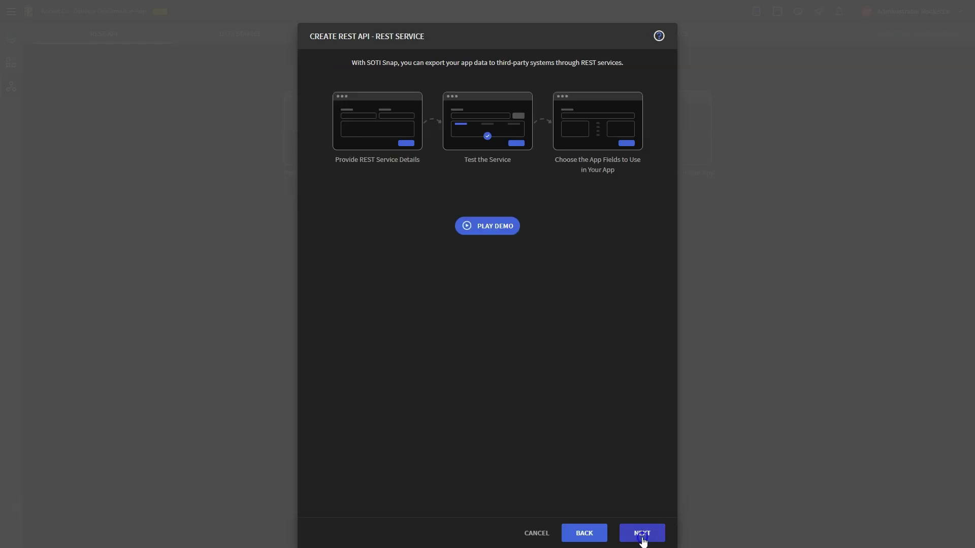
left_click(642, 533)
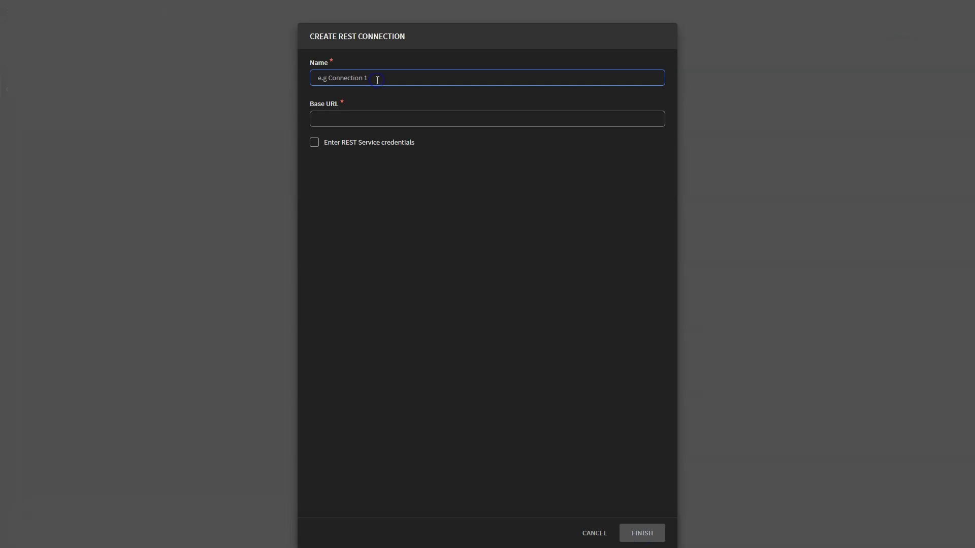
type("Inventor")
type("y Database")
type("https://6642644f3d66a67b34373c85.mockapi.io/delivery/deliveryitems")
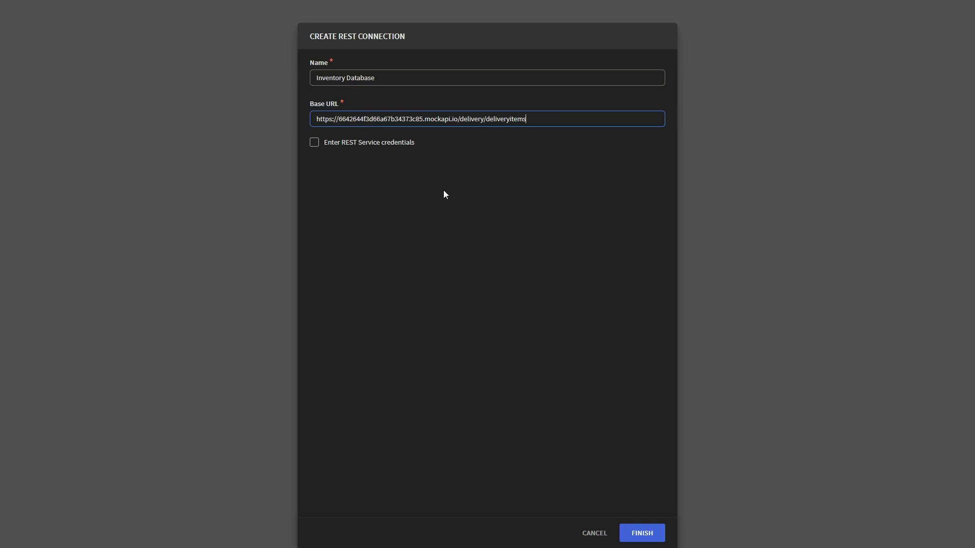
left_click(315, 143)
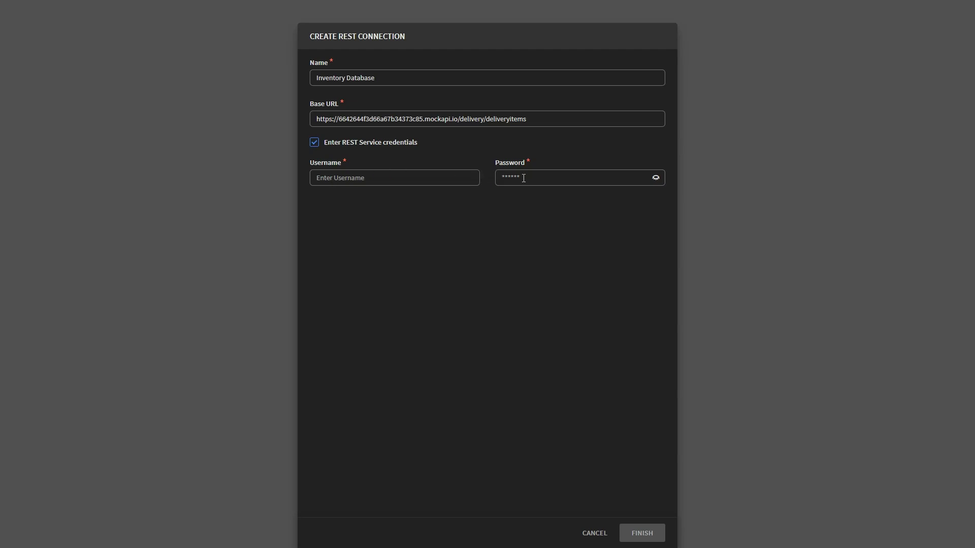
left_click(313, 143)
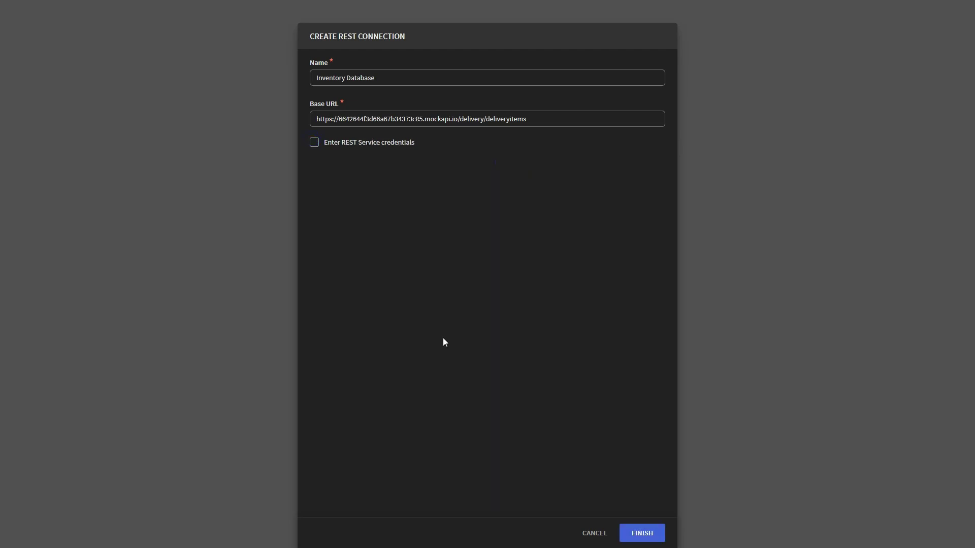
left_click(646, 533)
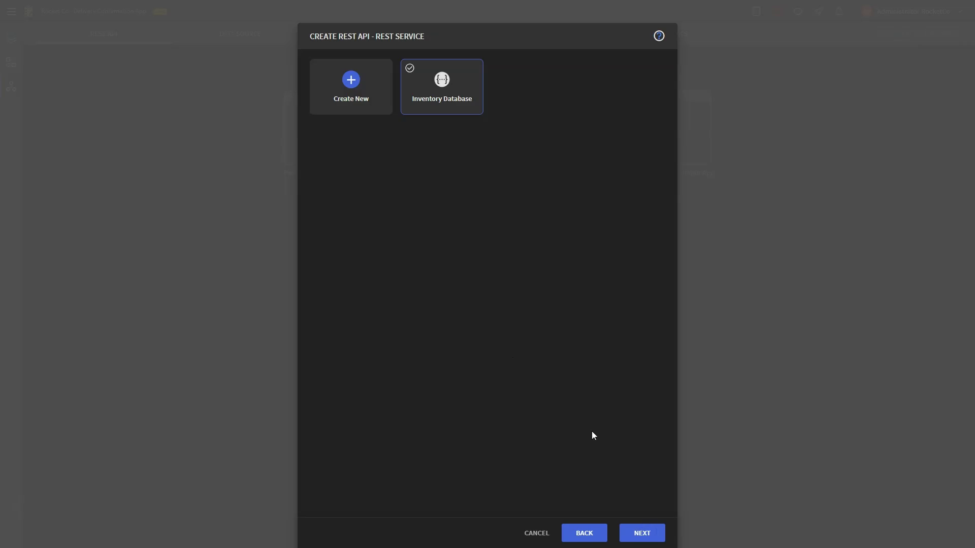
Using the Inventory Database connection, set the request method to GET and add the header keys Itemname, Itemcost and Invoice
left_click(647, 533)
left_click(349, 109)
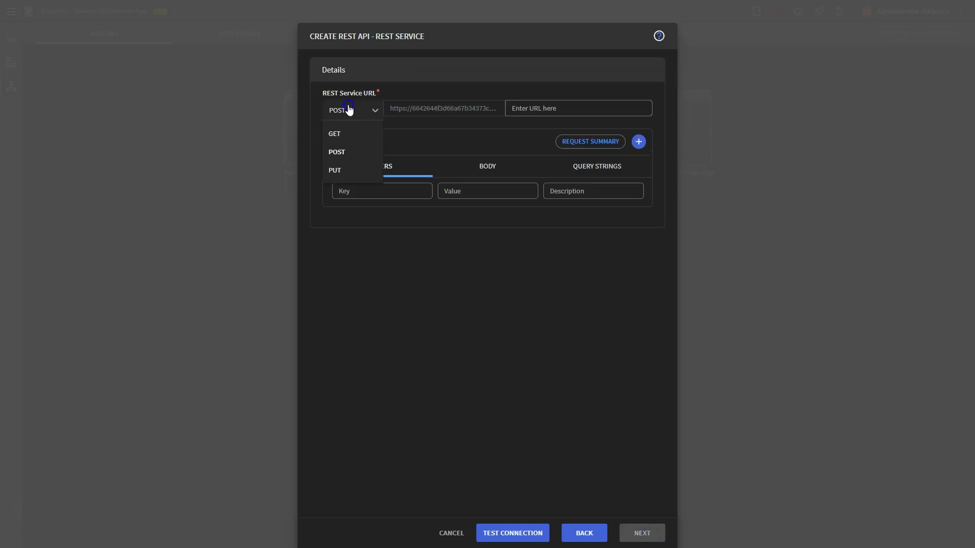
left_click(341, 137)
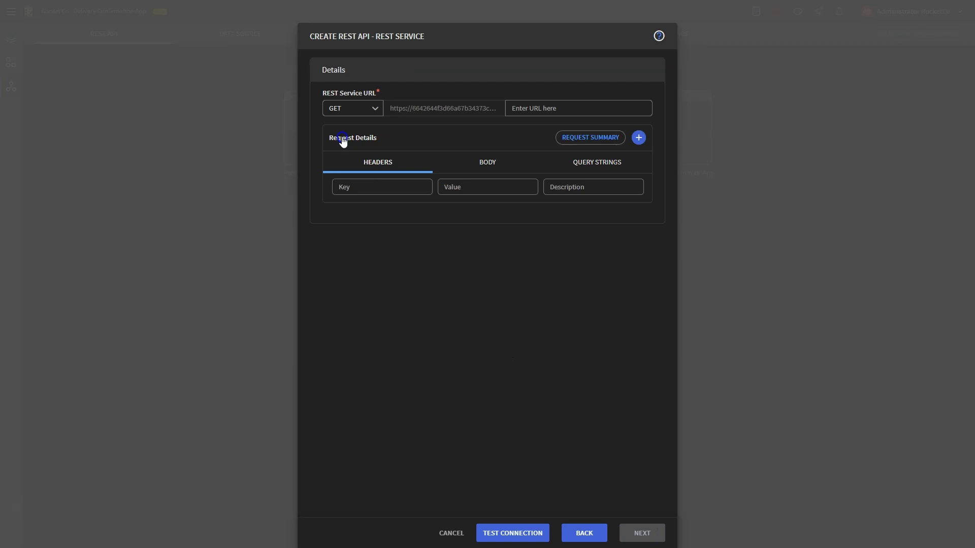
left_click(398, 185)
type("Itemname")
left_click(638, 138)
left_click(395, 211)
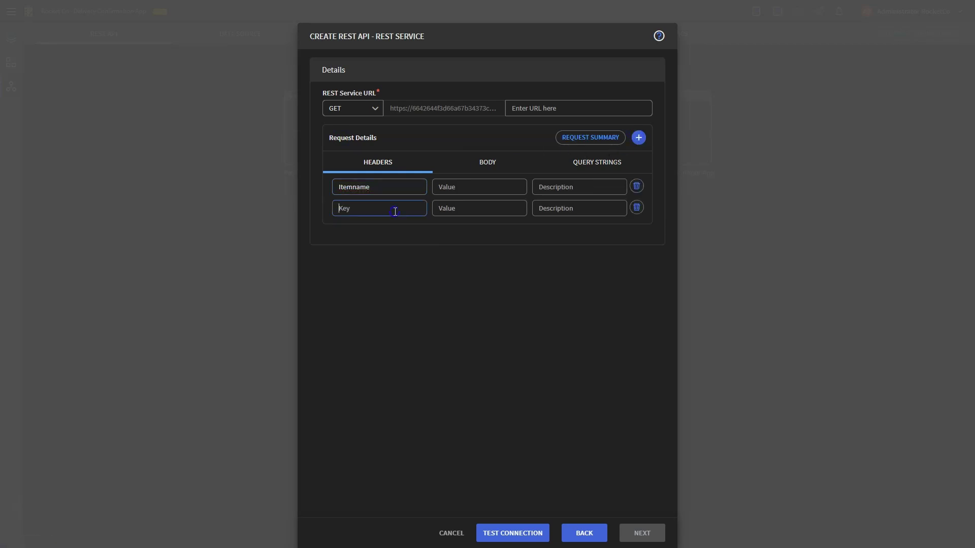
type("Itemcost")
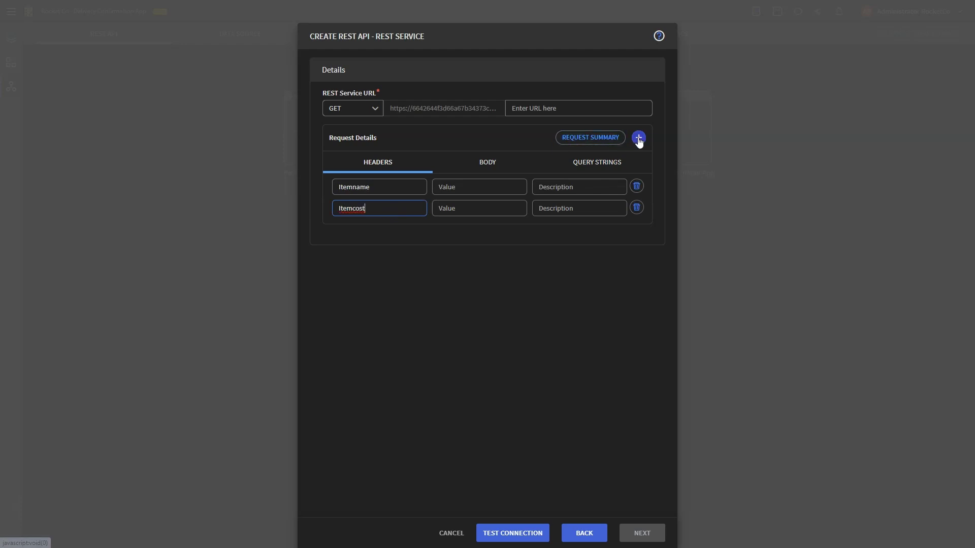
left_click(638, 137)
left_click(382, 233)
type("Invoice")
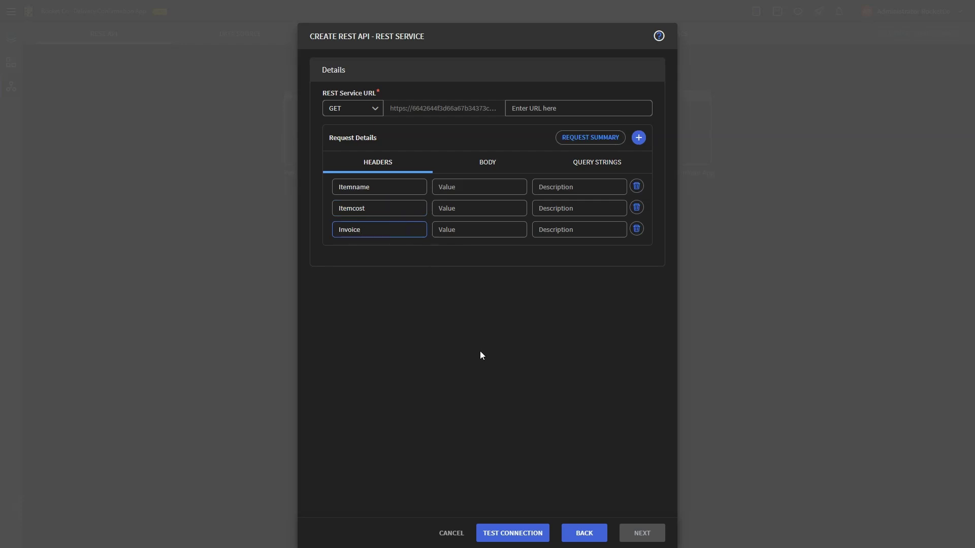
Test the REST connection and review the item records in the response body
left_click(518, 533)
left_click(503, 534)
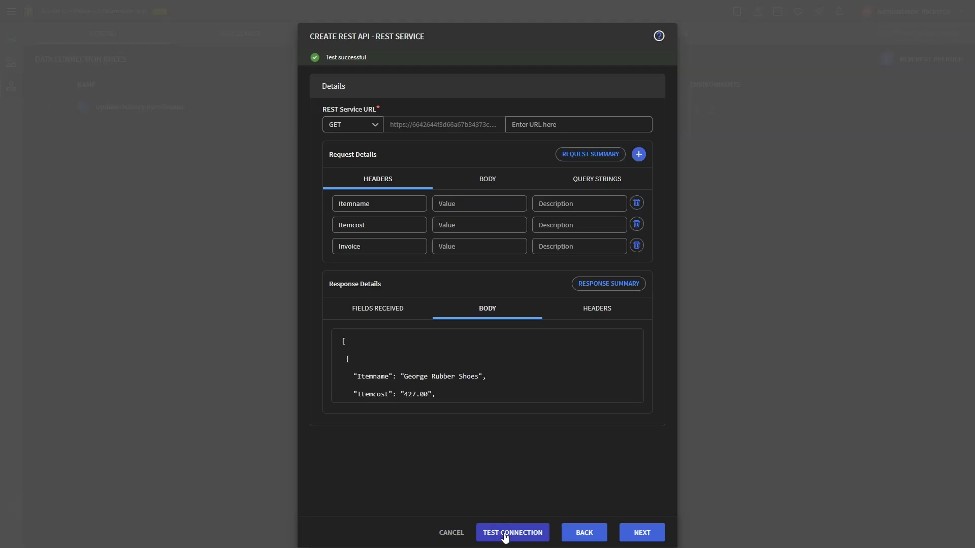
scroll(355, 364, "down", 1)
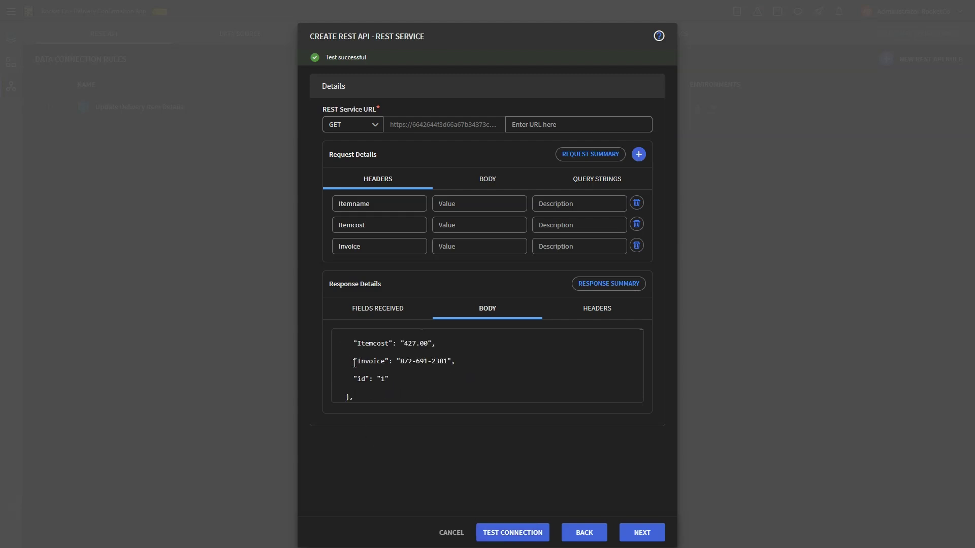
scroll(354, 364, "down", 1)
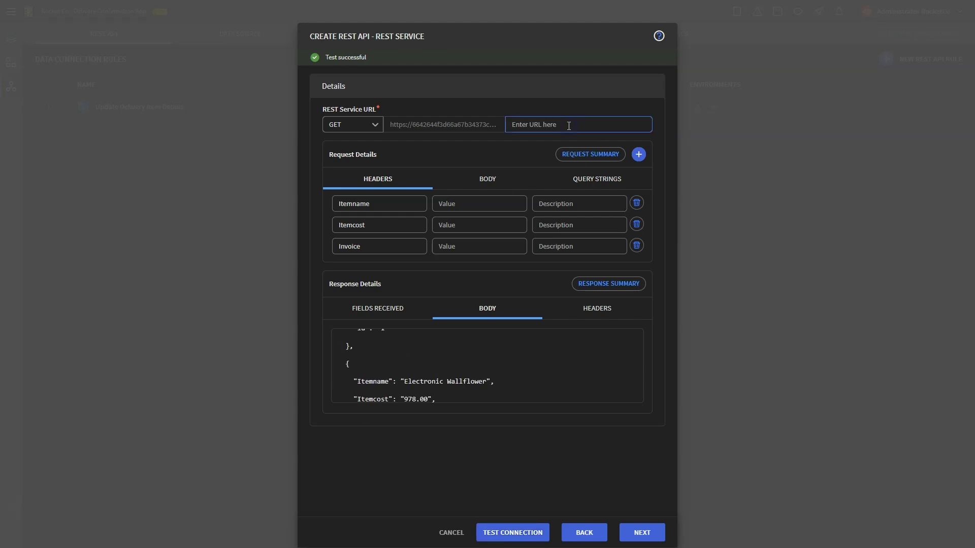
Append /{id} to the REST service URL, test the connection with id 18 and review the returned item
type("/{id}")
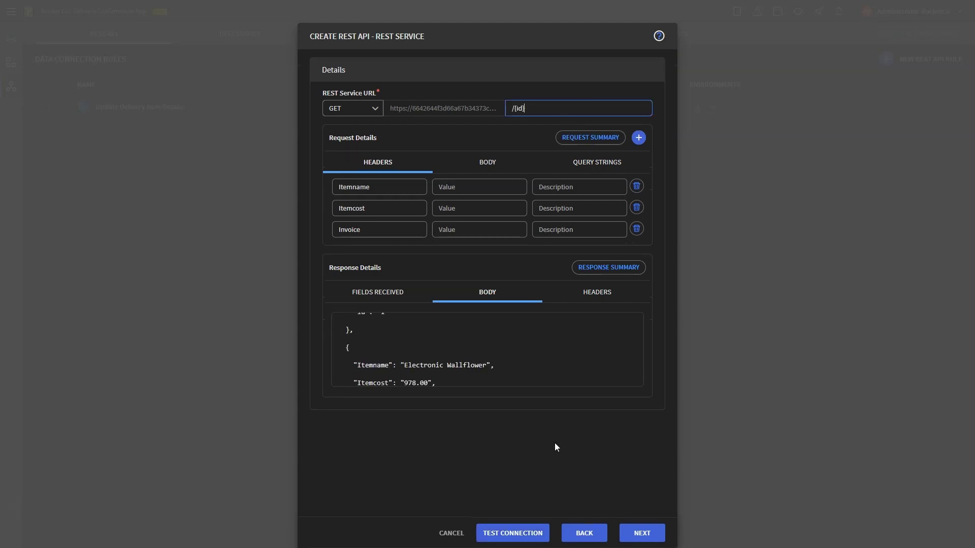
left_click(520, 530)
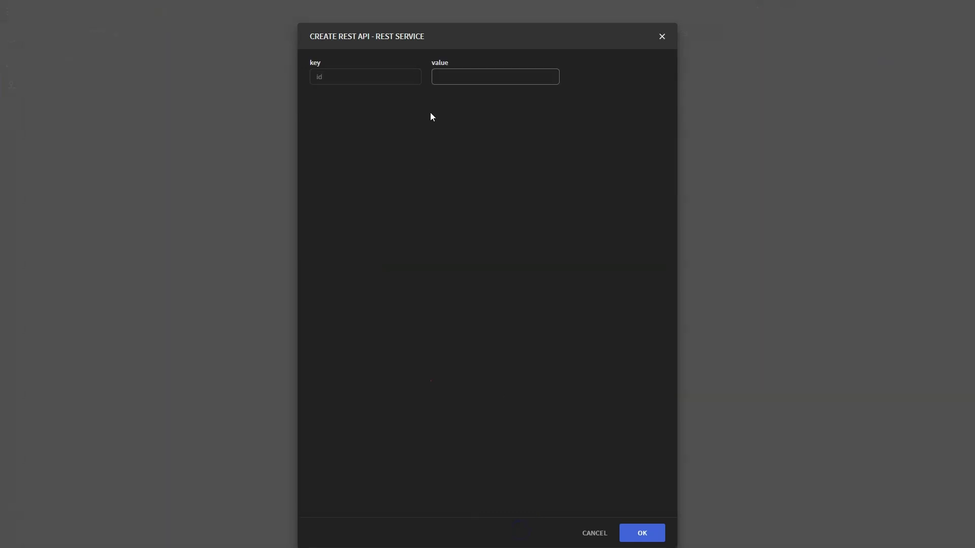
left_click(461, 76)
type("18")
left_click(631, 537)
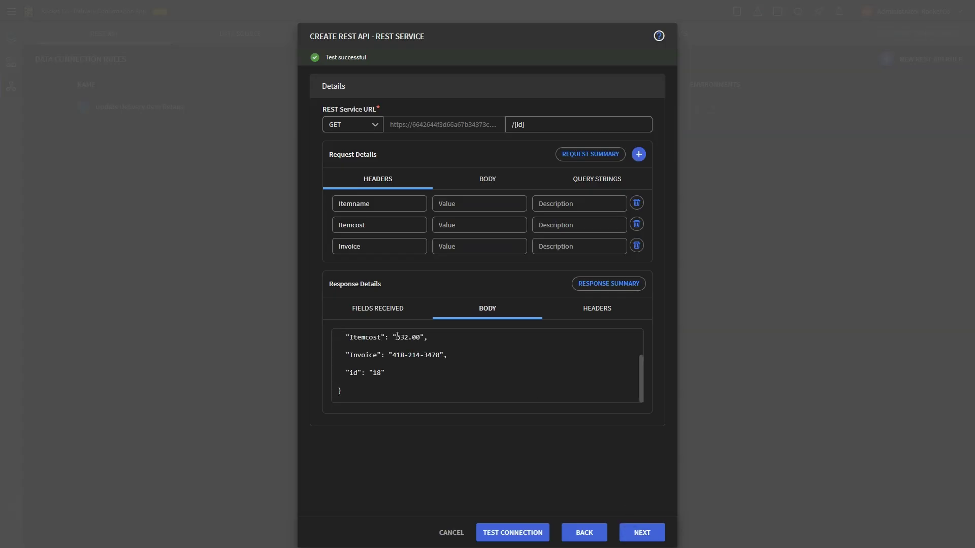
scroll(398, 336, "up", 2)
scroll(450, 353, "down", 2)
scroll(436, 398, "up", 2)
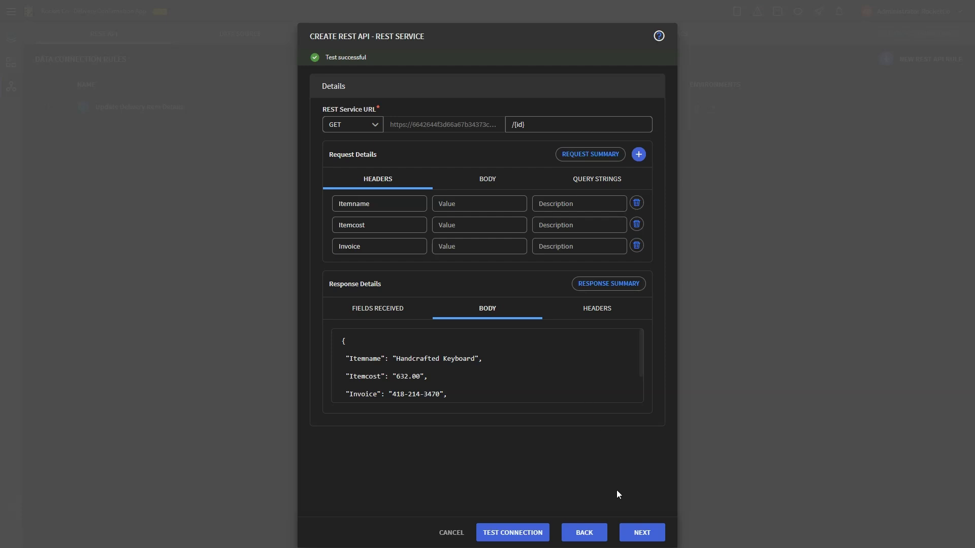
Accept the remaining settings and finish creating the Update Delivery Item Details REST API rule
left_click(643, 532)
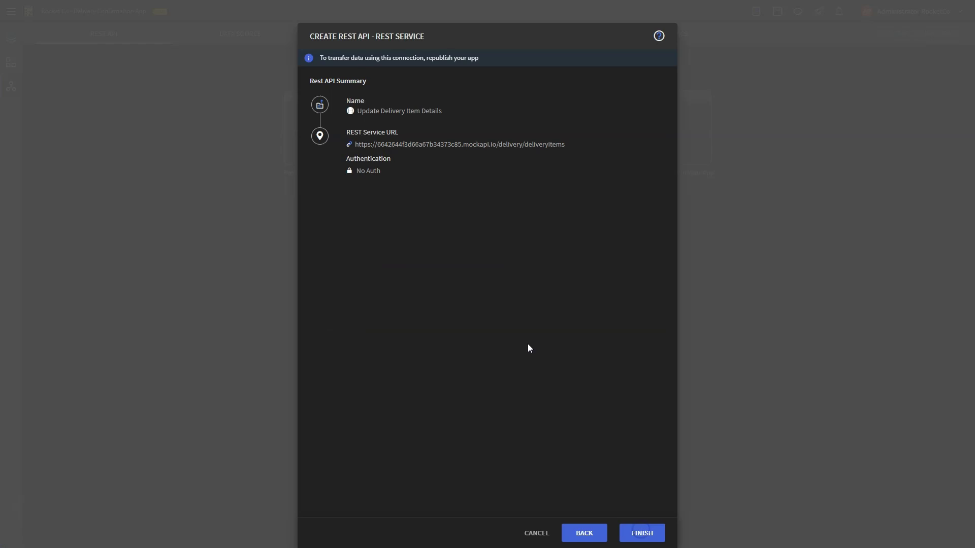
left_click(641, 533)
left_click(653, 533)
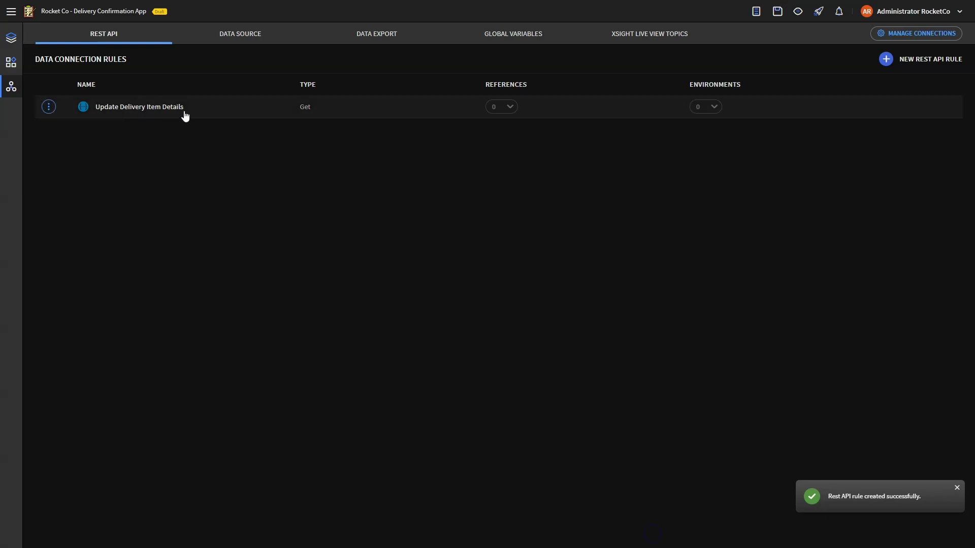
For the Delivery Confirmation page's On Load event, start an Invoke Rest API action using the Update Delivery Item Details service
left_click(12, 39)
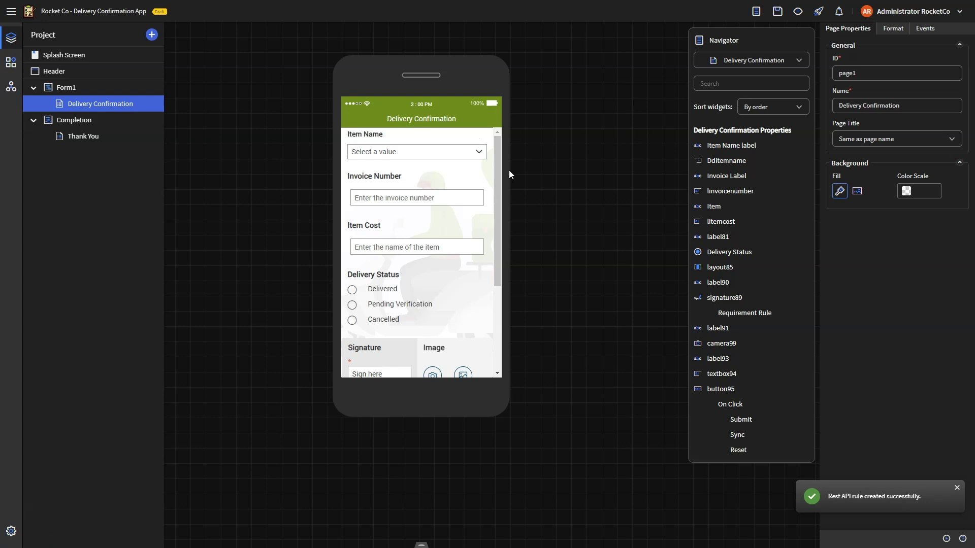
left_click(920, 30)
left_click(949, 71)
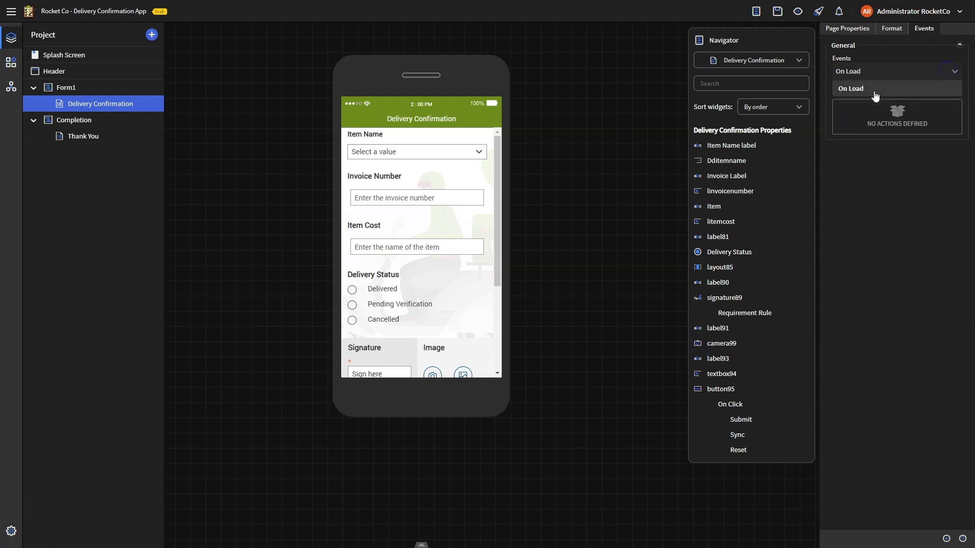
left_click(874, 94)
left_click(958, 91)
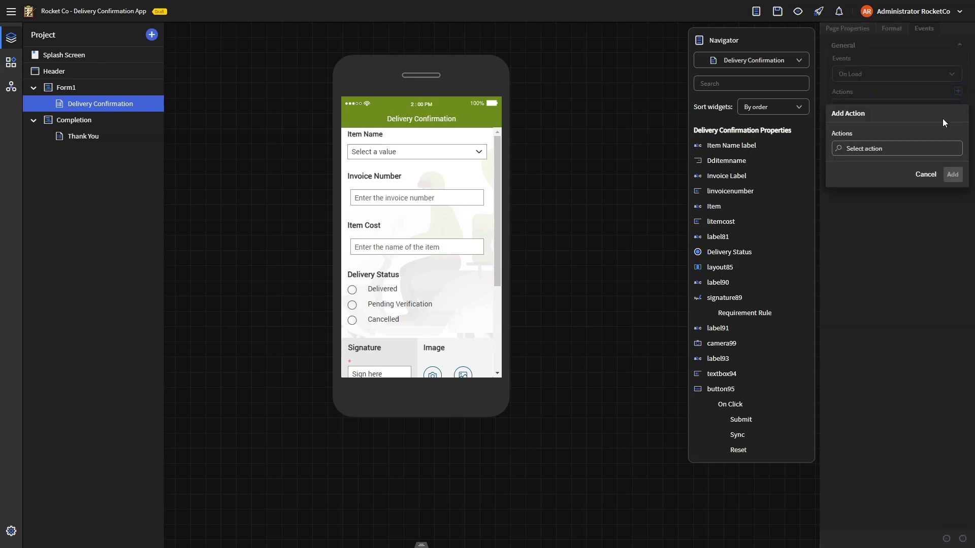
left_click(914, 150)
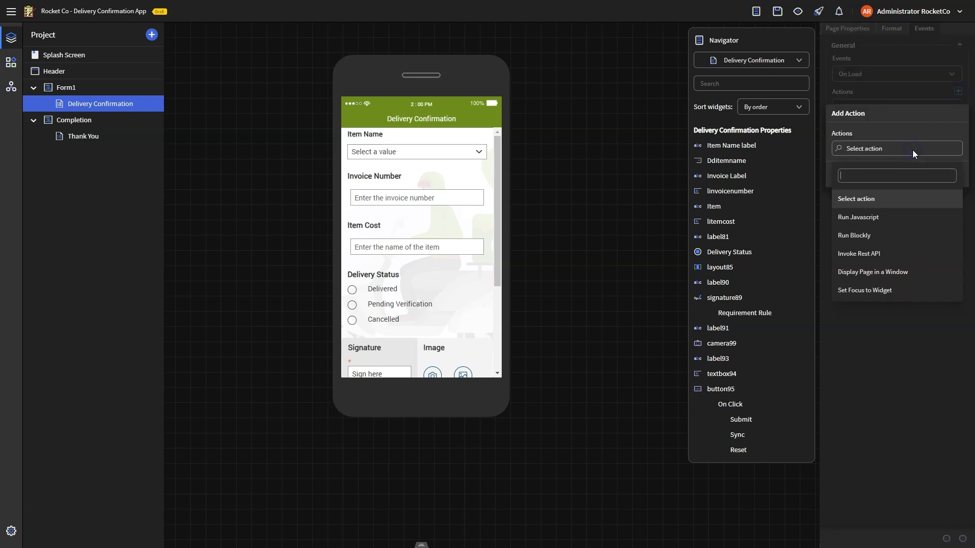
left_click(898, 255)
left_click(881, 191)
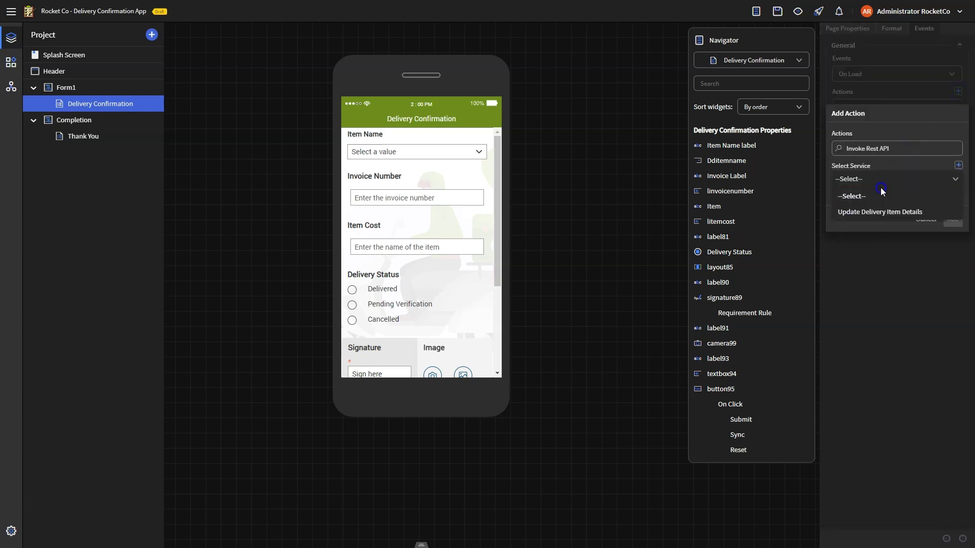
left_click(877, 212)
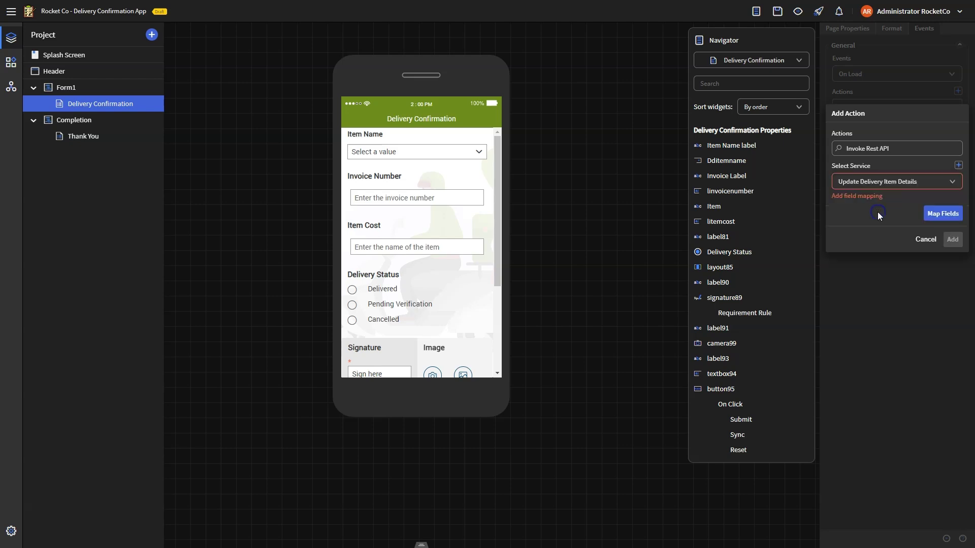
Map the Itemname response parameter to both the value and text of DeliveryItemname, and add the action without mapping request parameters
left_click(935, 222)
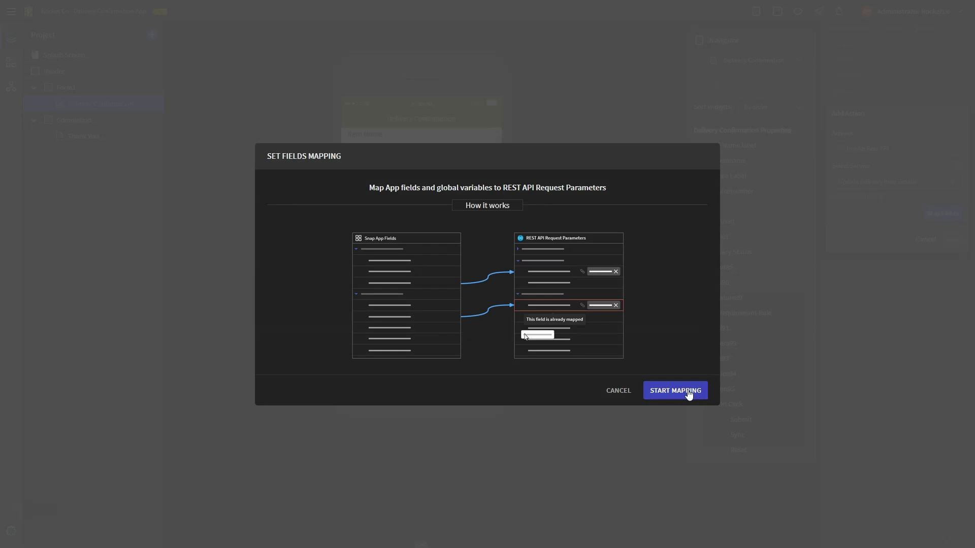
left_click(669, 395)
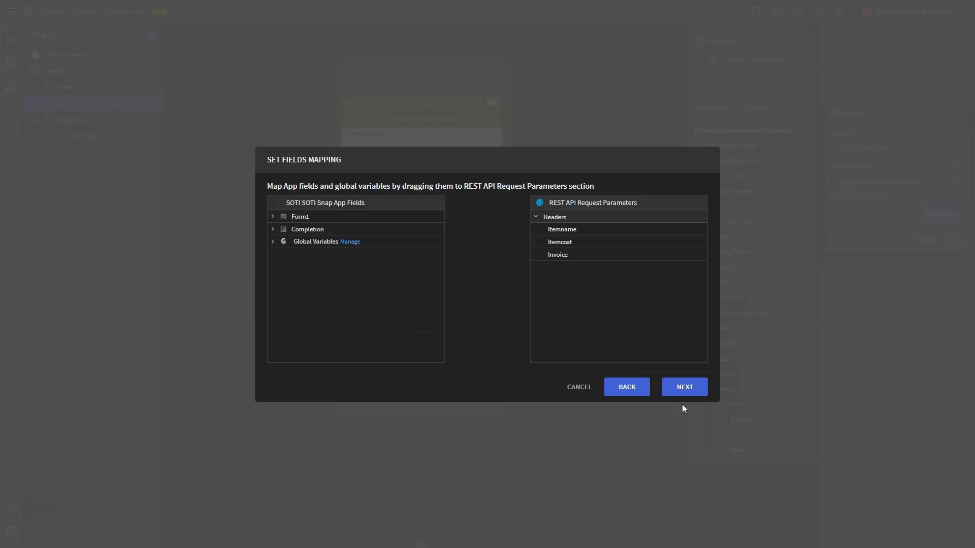
left_click(684, 391)
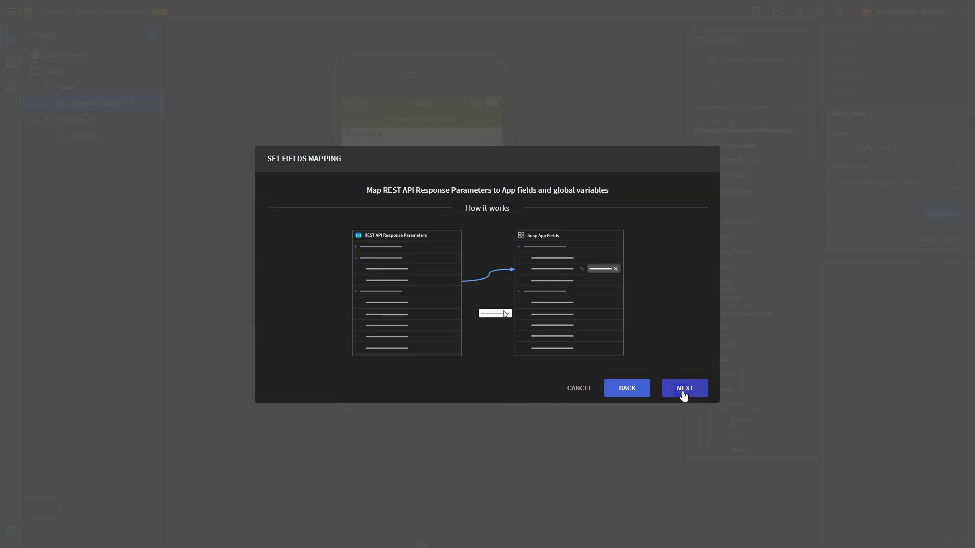
left_click(684, 391)
left_click(274, 218)
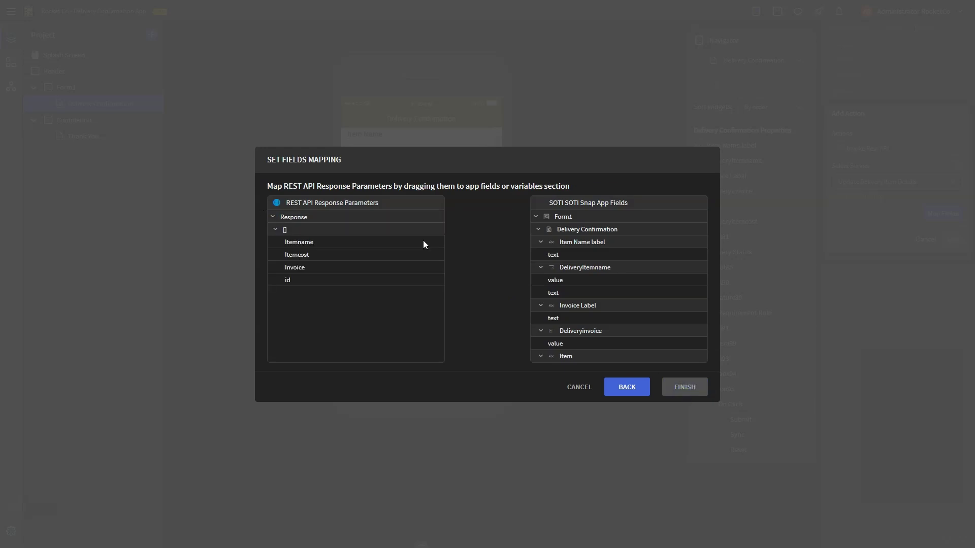
left_click_drag(425, 242, 544, 281)
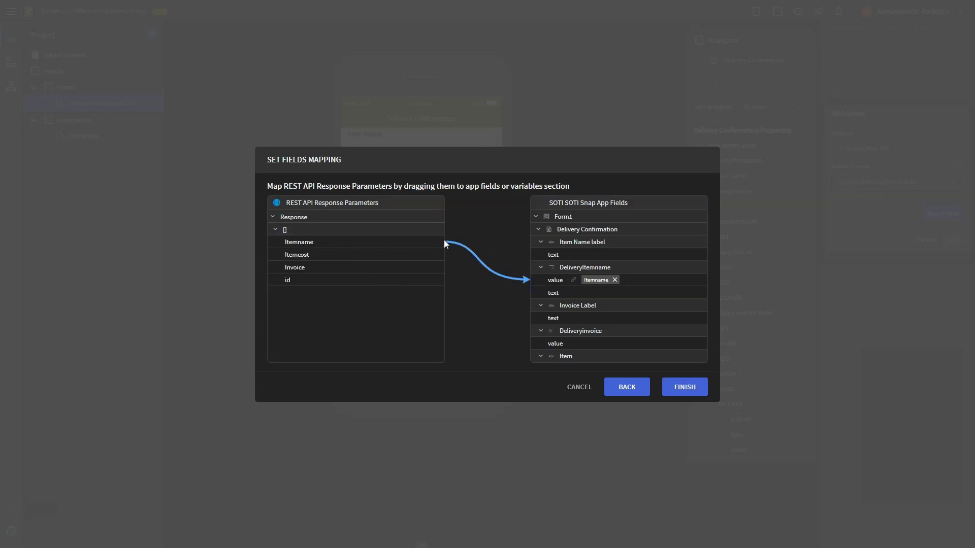
left_click_drag(444, 242, 538, 295)
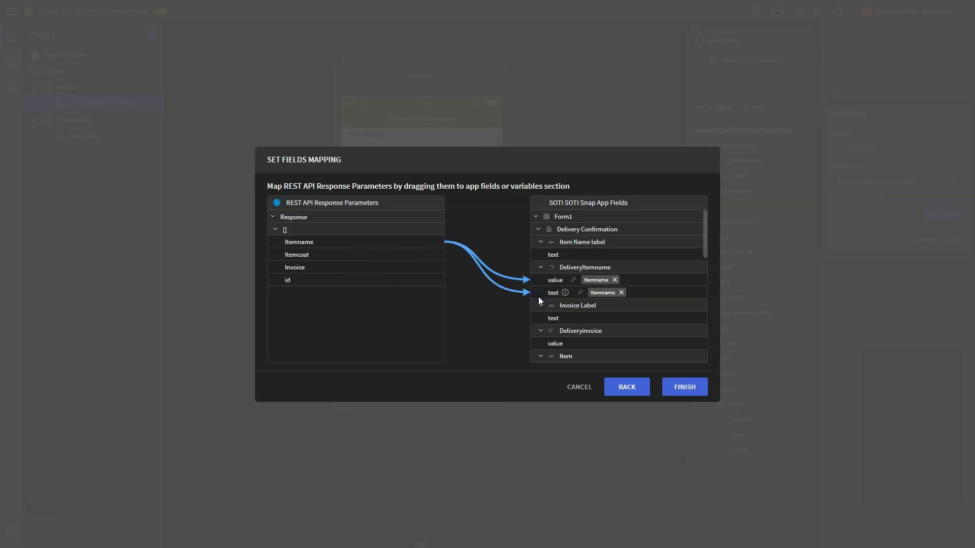
left_click(696, 390)
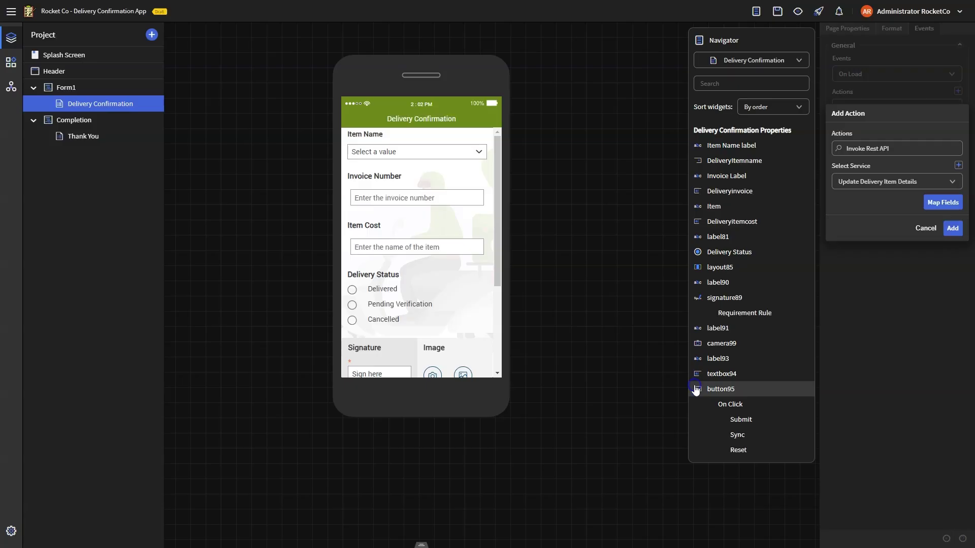
left_click(949, 229)
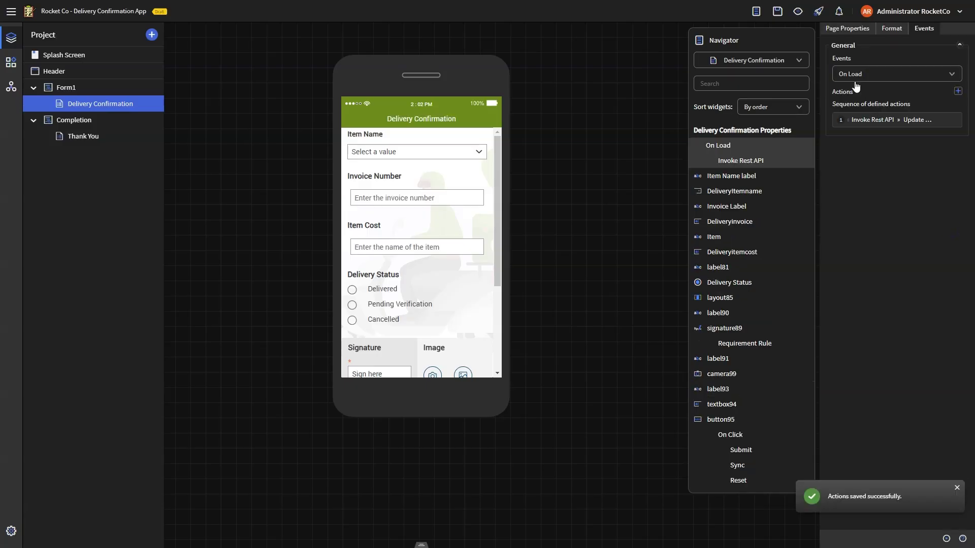
Preview the app with the default skin and examine the choices in the Item Name drop-down
left_click(797, 12)
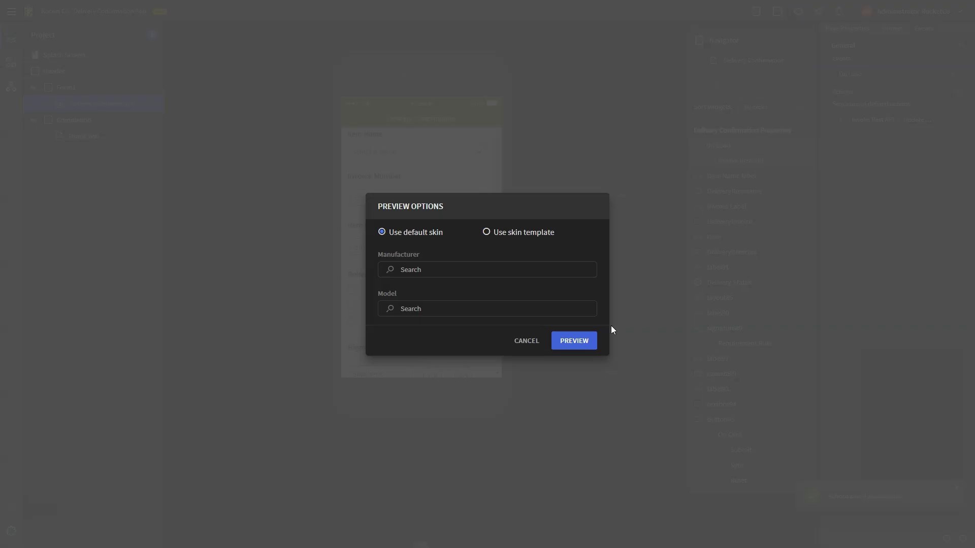
left_click(579, 341)
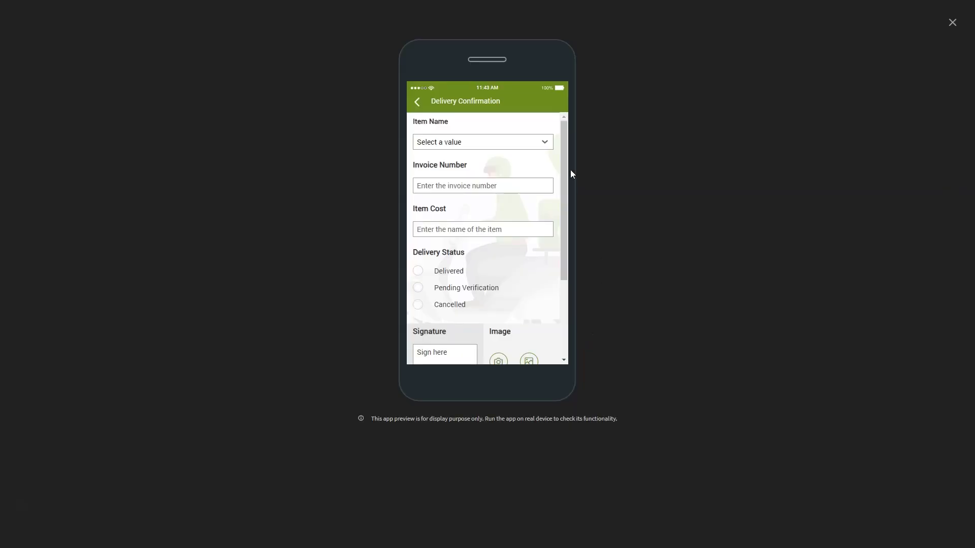
left_click(542, 143)
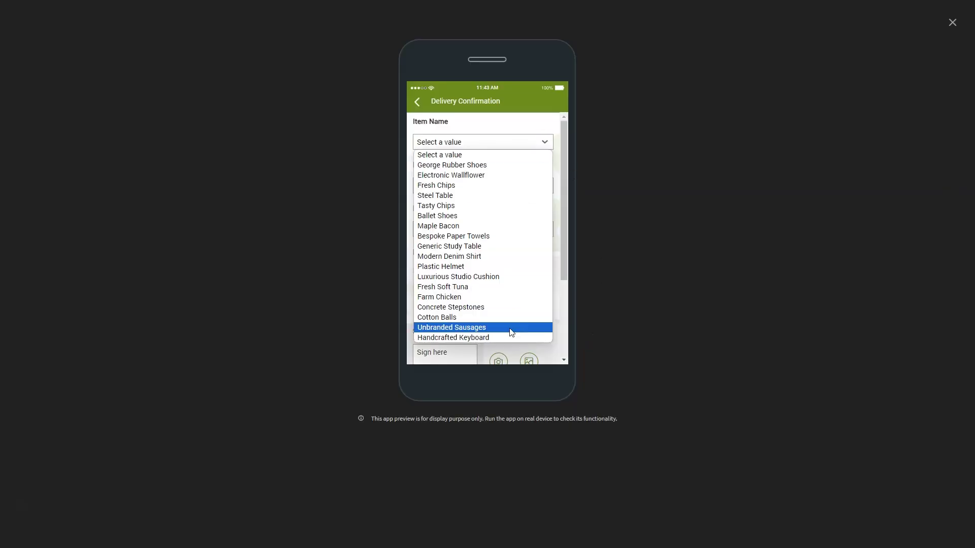
key("Escape")
key("Escape")
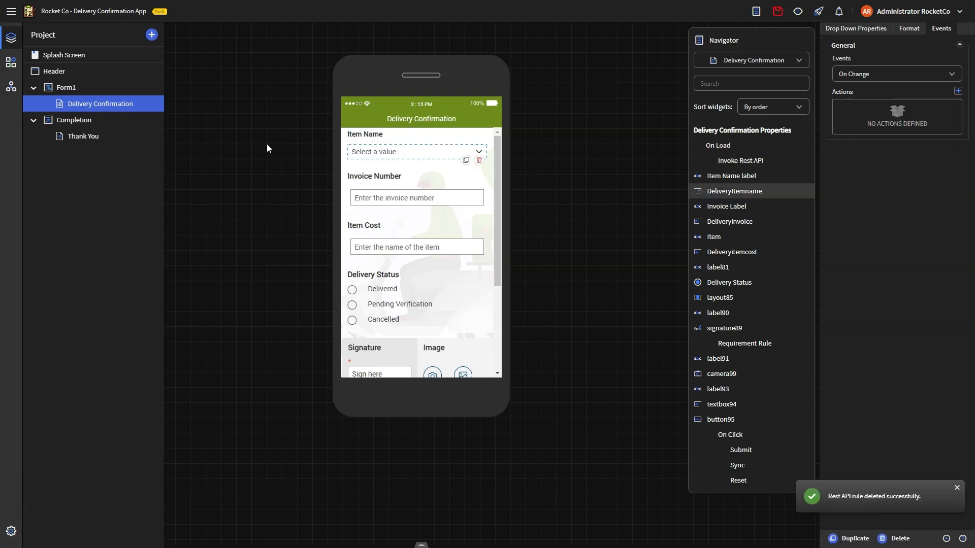
Start a new REST API rule named Get Item Details with Rest Service as destination and the Inventory Database connection
left_click(359, 152)
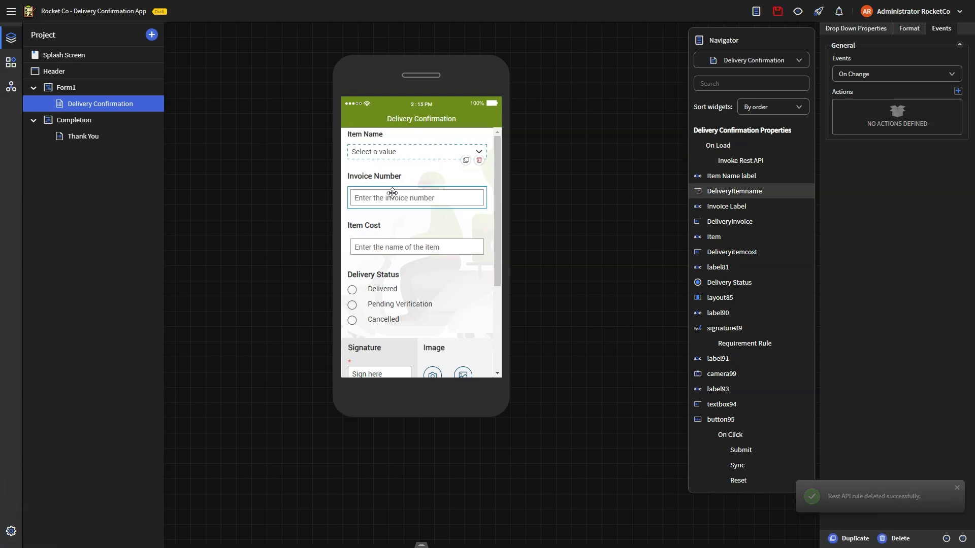
left_click(17, 89)
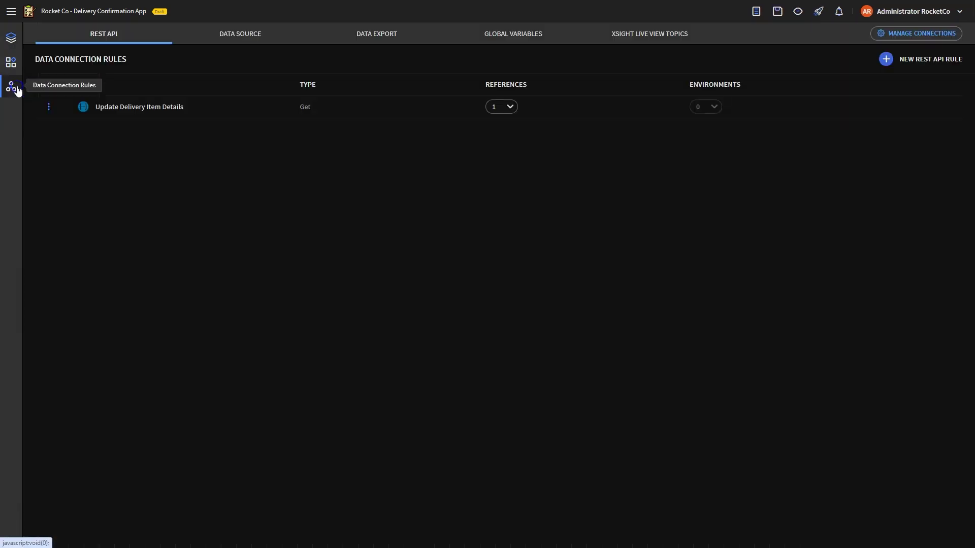
left_click(885, 59)
type("Get Item Details")
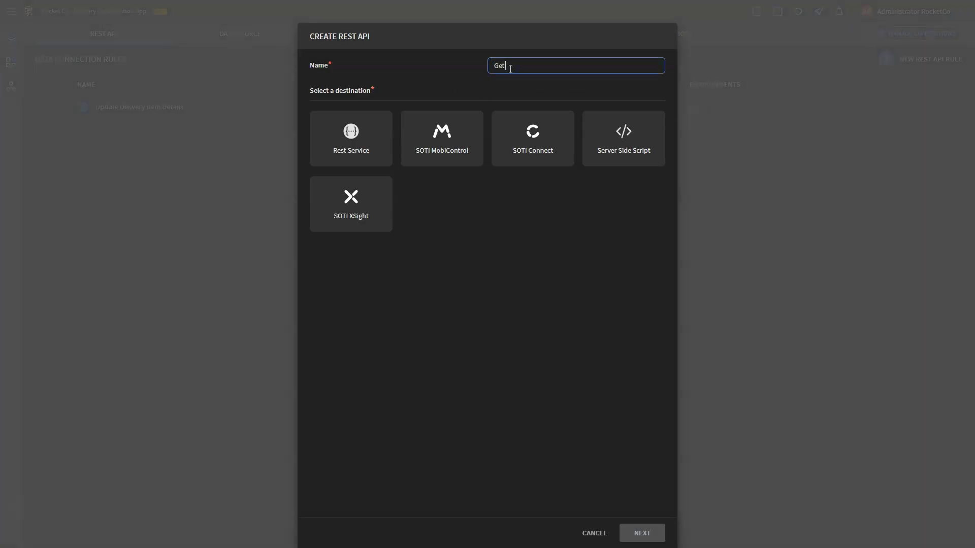
left_click(353, 135)
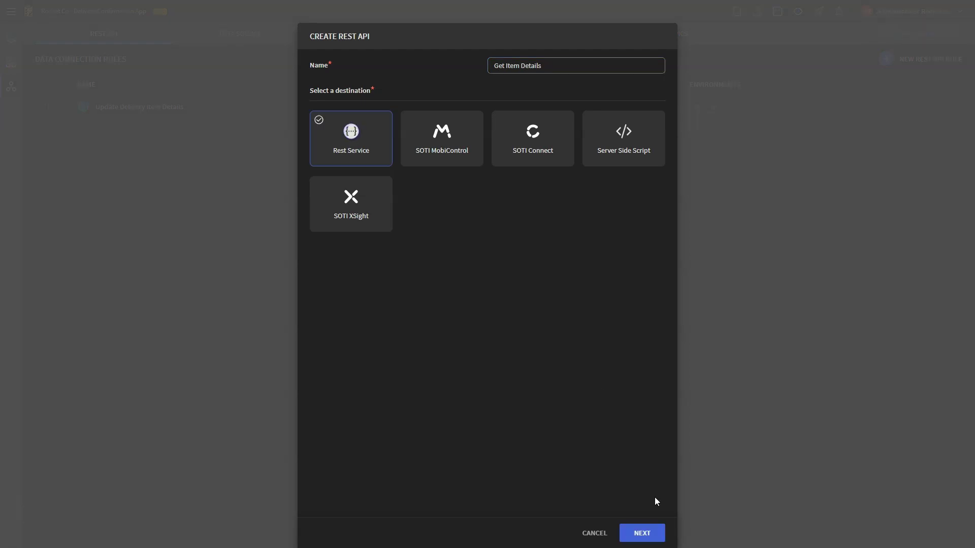
left_click(654, 537)
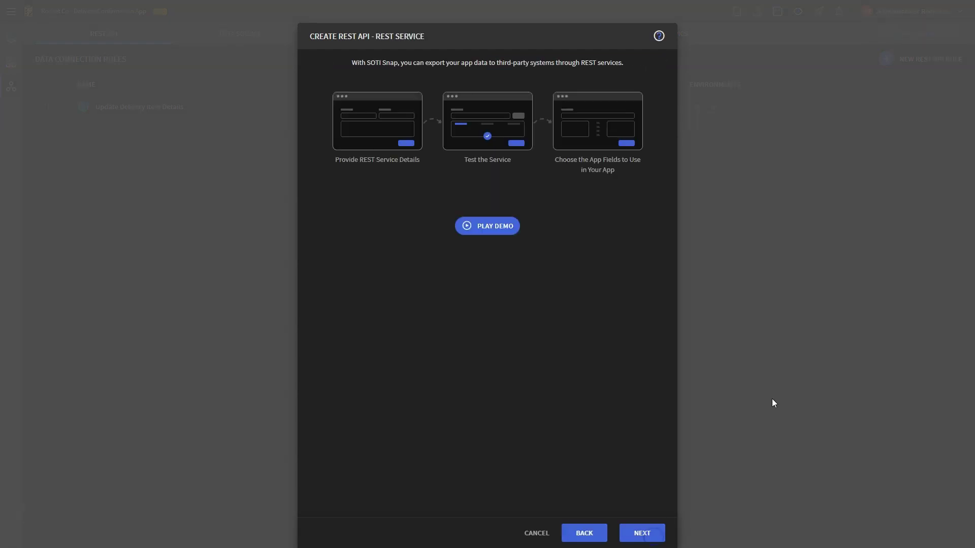
left_click(640, 533)
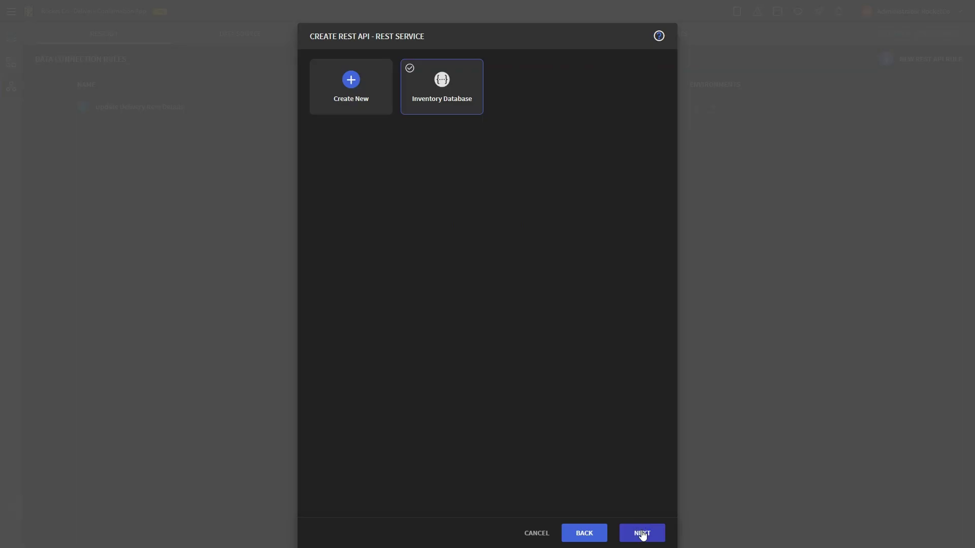
left_click(642, 533)
Set the request method to GET and add a query string with key Itemname and value Fresh Chips
left_click(357, 113)
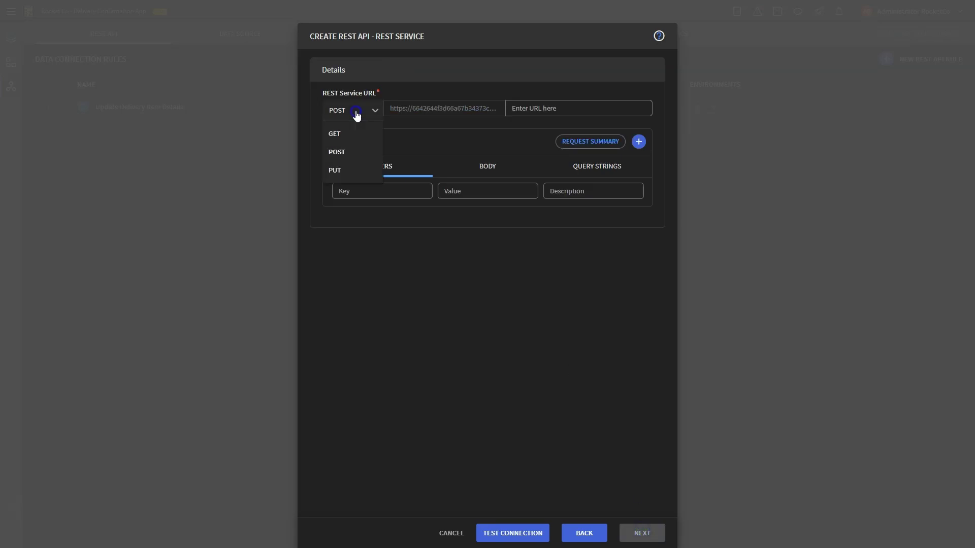
left_click(341, 135)
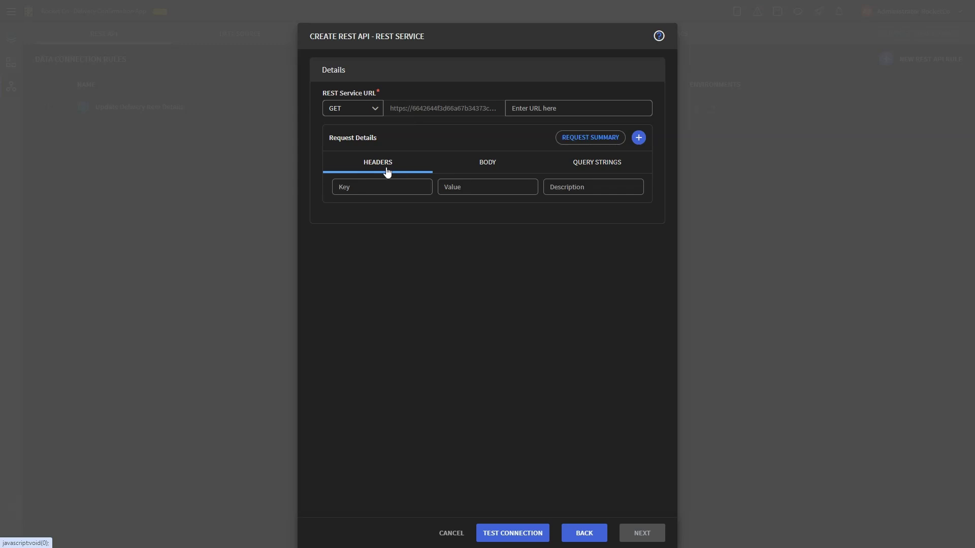
left_click(596, 167)
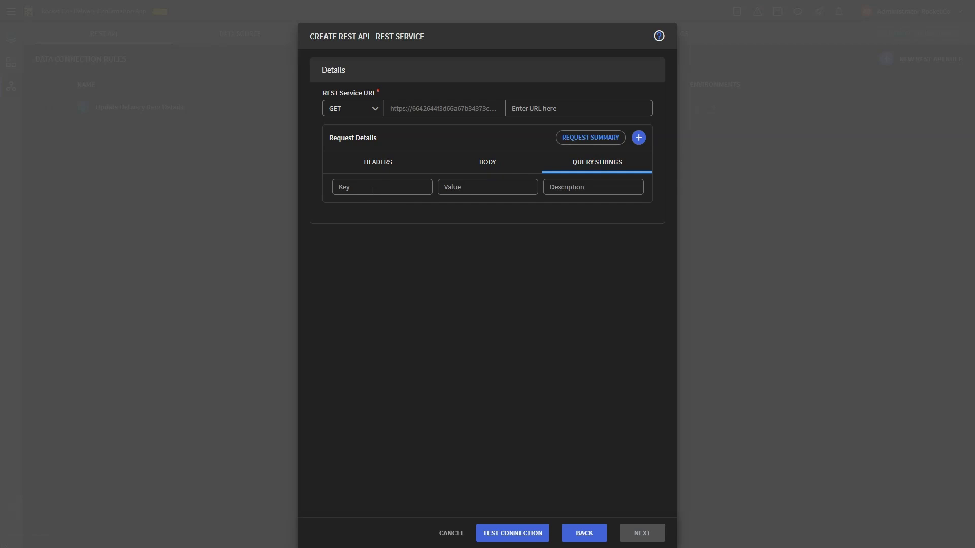
type("Itemname")
type("Fresh Ch")
type("ips")
Test the REST connection and review the response body and received fields for the queried item
left_click(529, 531)
left_click(534, 542)
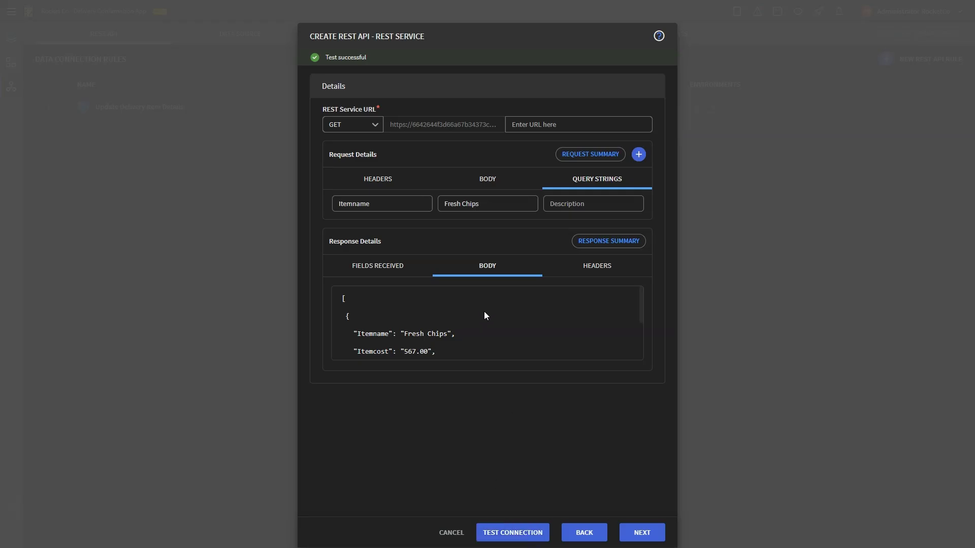
scroll(490, 312, "down", 3)
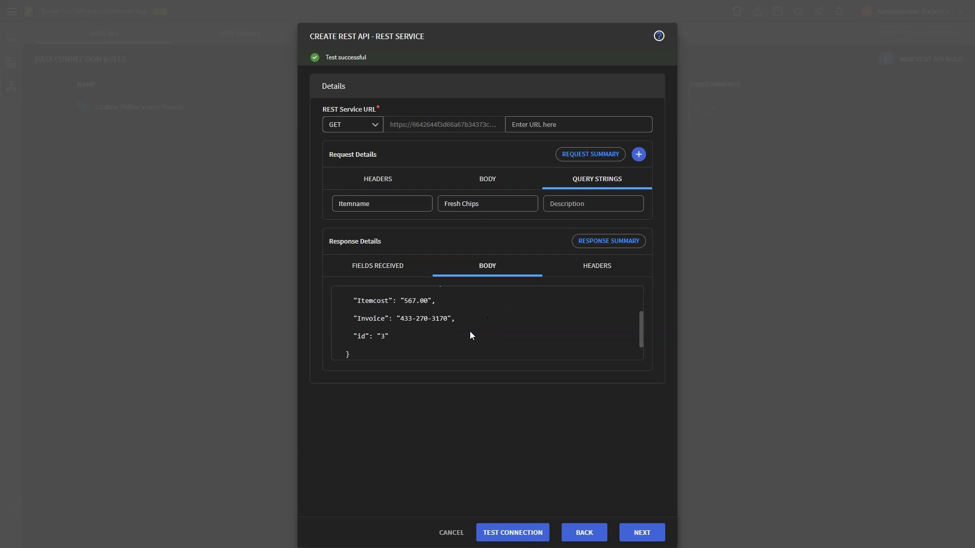
scroll(470, 331, "up", 2)
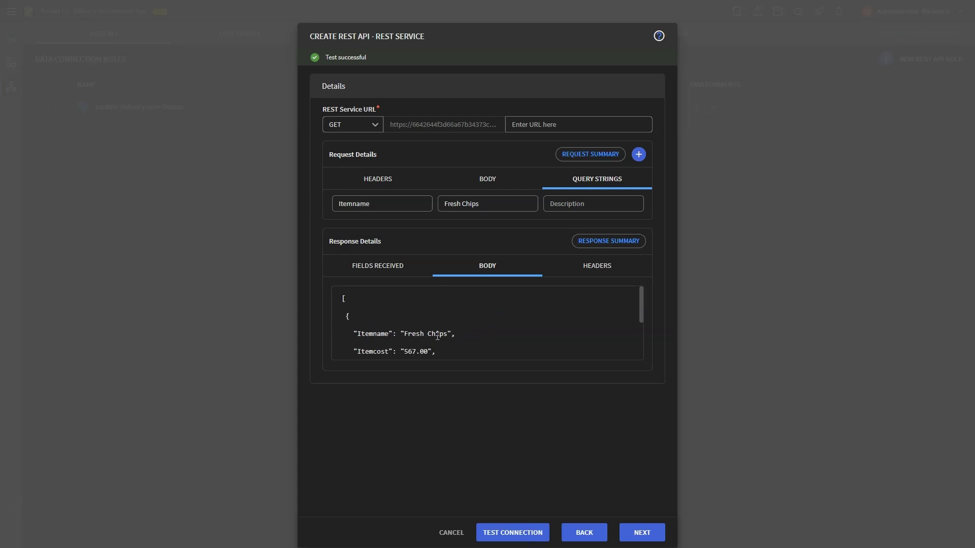
scroll(451, 337, "down", 2)
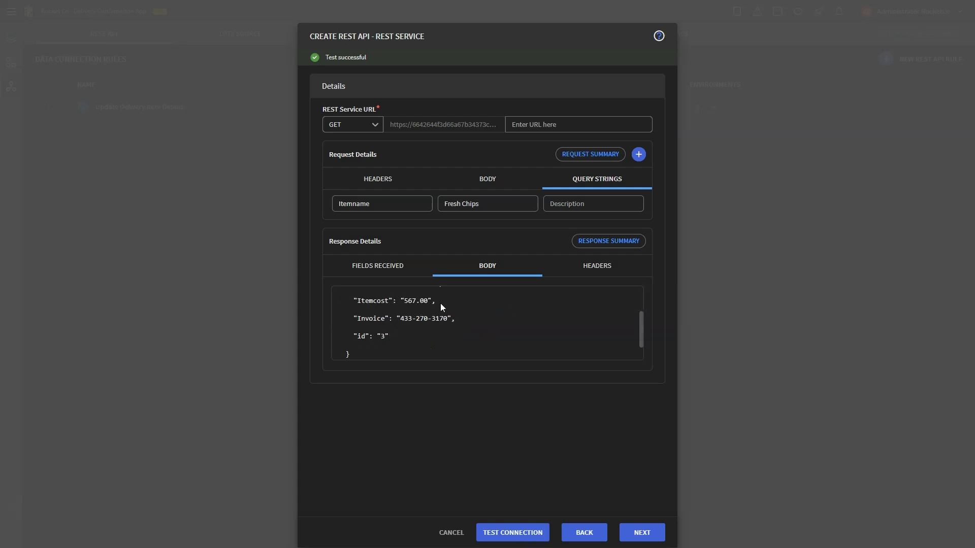
scroll(391, 339, "down", 1)
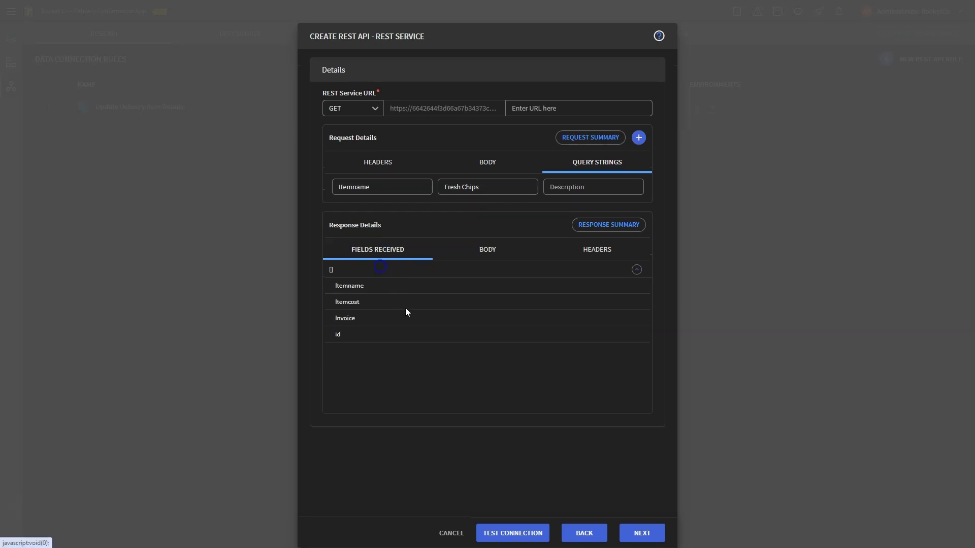
left_click(482, 254)
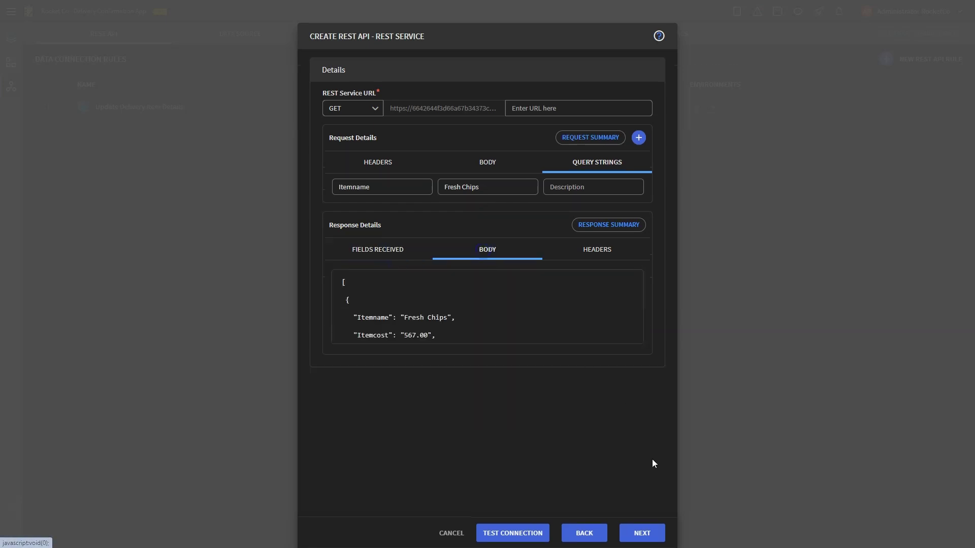
Finish creating the Get Item Details REST API rule and return to the Delivery Confirmation page design
left_click(652, 539)
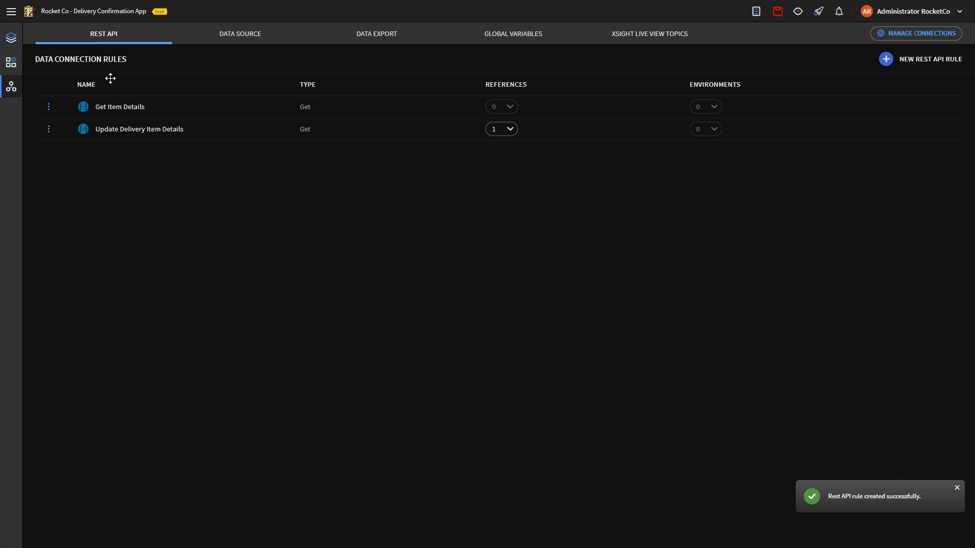
left_click(11, 37)
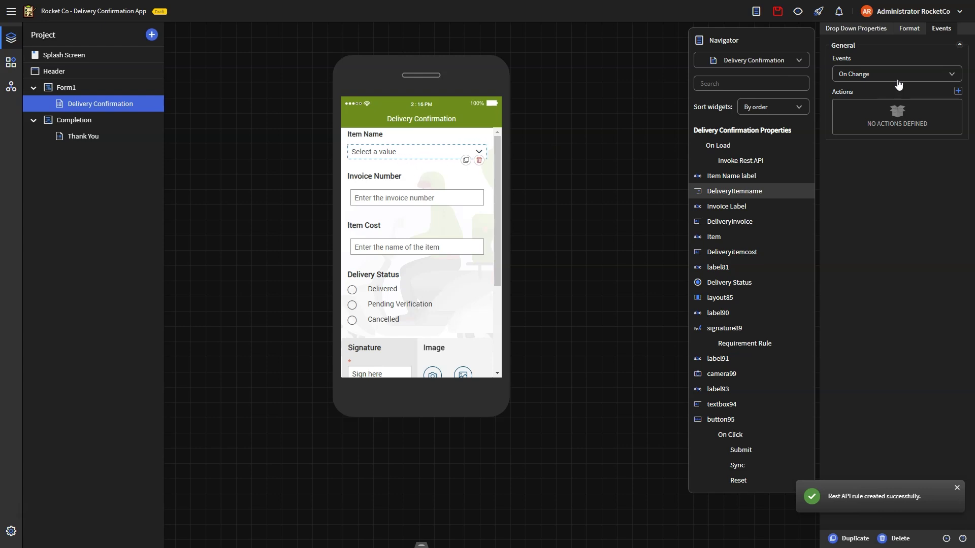
Add an Invoke Rest API action using the Get Item Details service to the item name drop-down's On Change event
left_click(958, 92)
left_click(861, 148)
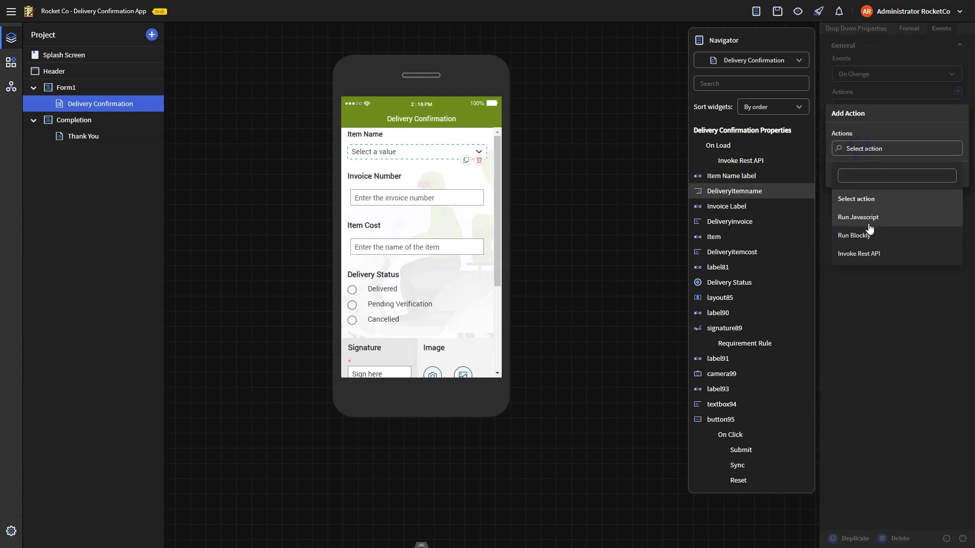
left_click(841, 254)
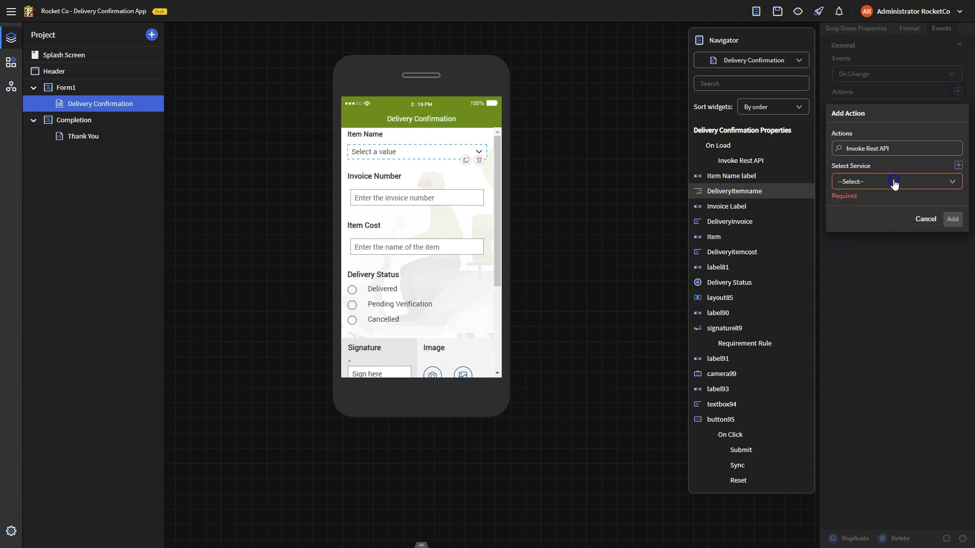
left_click(894, 181)
left_click(878, 213)
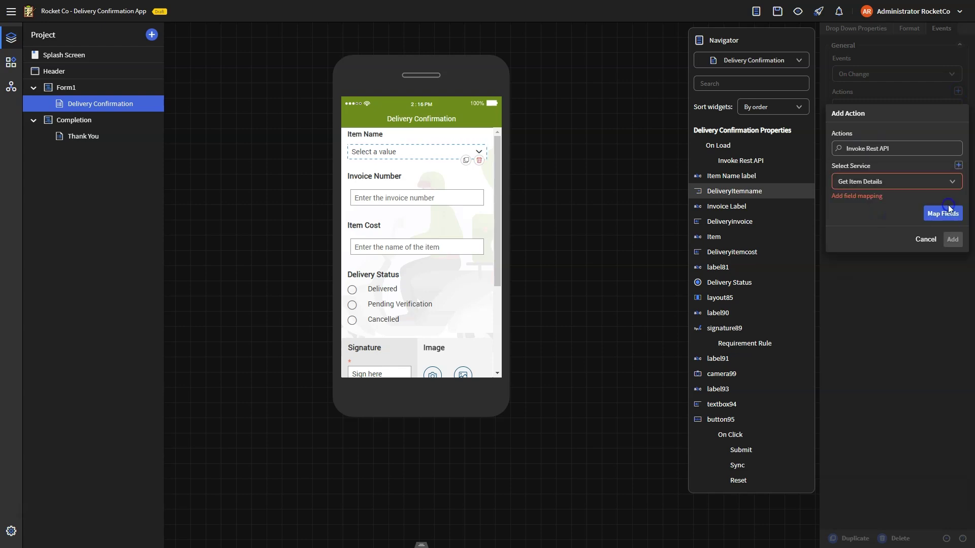
Map the DeliveryItemname value from the Delivery Confirmation page to the Itemname query string request parameter
left_click(943, 214)
left_click(697, 396)
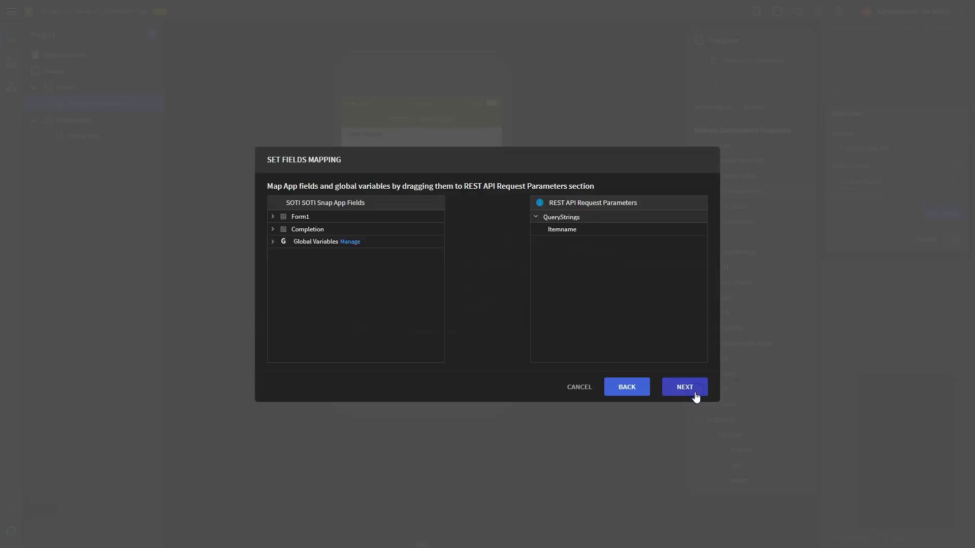
left_click(273, 217)
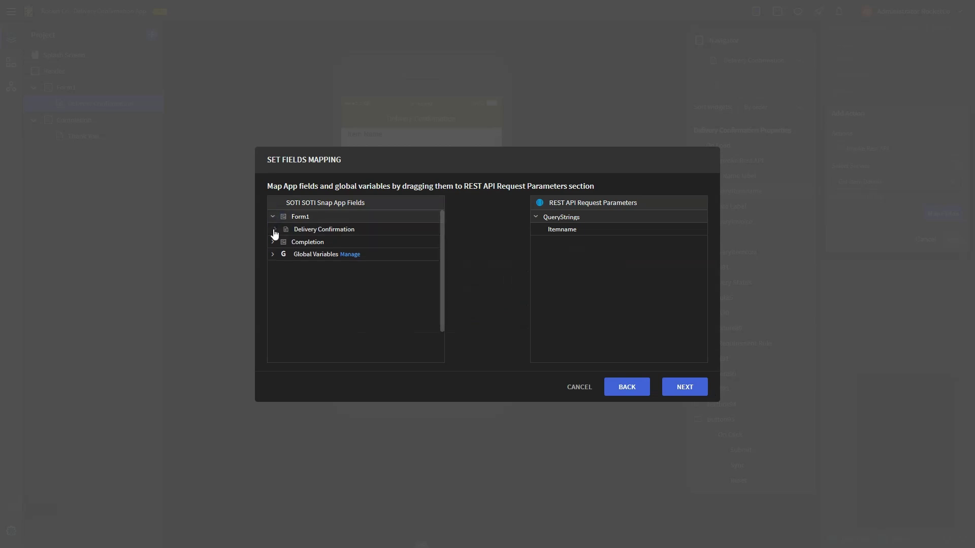
left_click(275, 230)
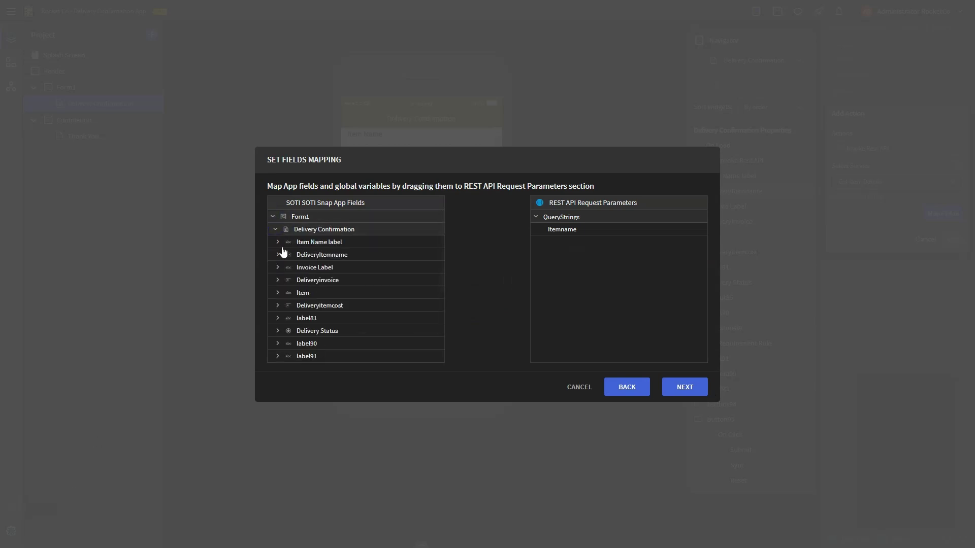
left_click(278, 255)
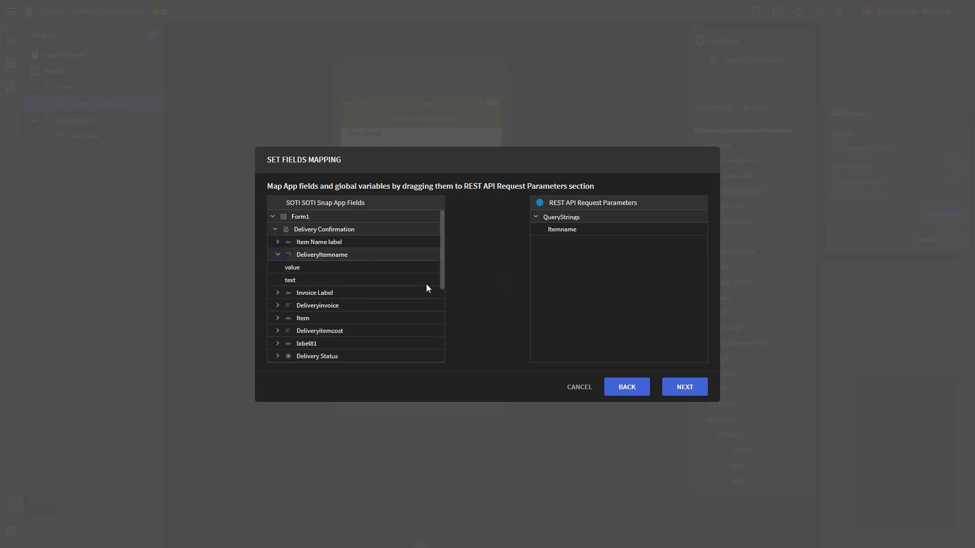
left_click_drag(429, 266, 540, 234)
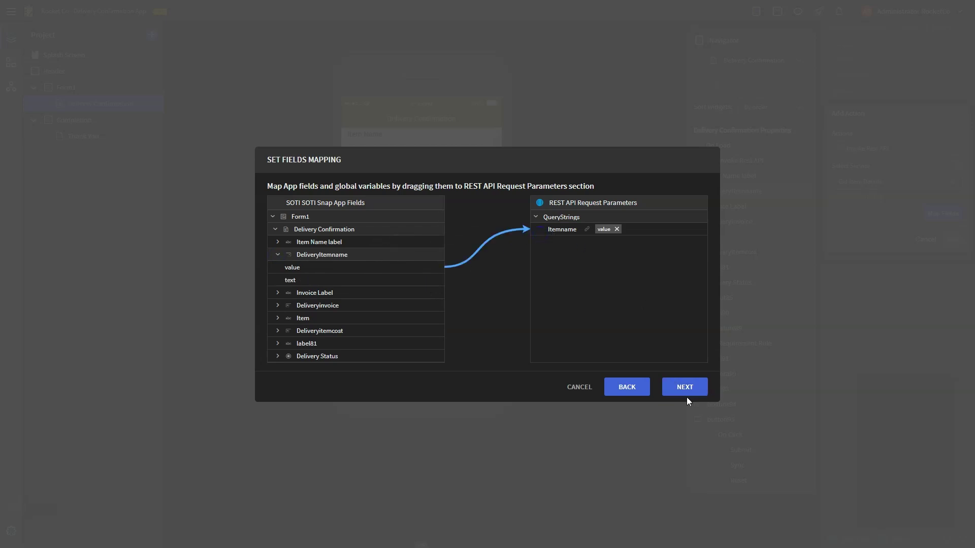
left_click(686, 391)
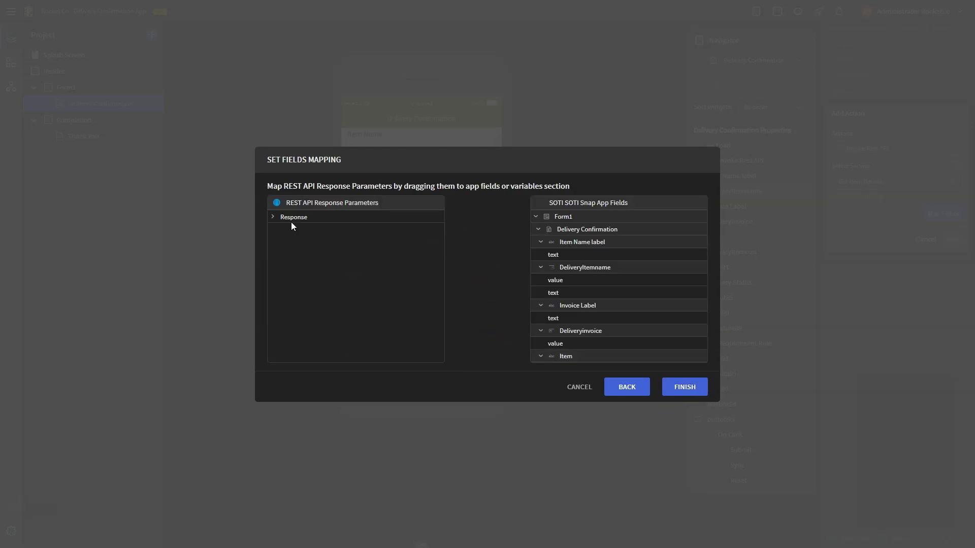
Map response Itemcost to the Deliveryitemcost value and Invoice to the Deliveryinvoice value, and finish adding the action
left_click(274, 218)
scroll(578, 282, "down", 2)
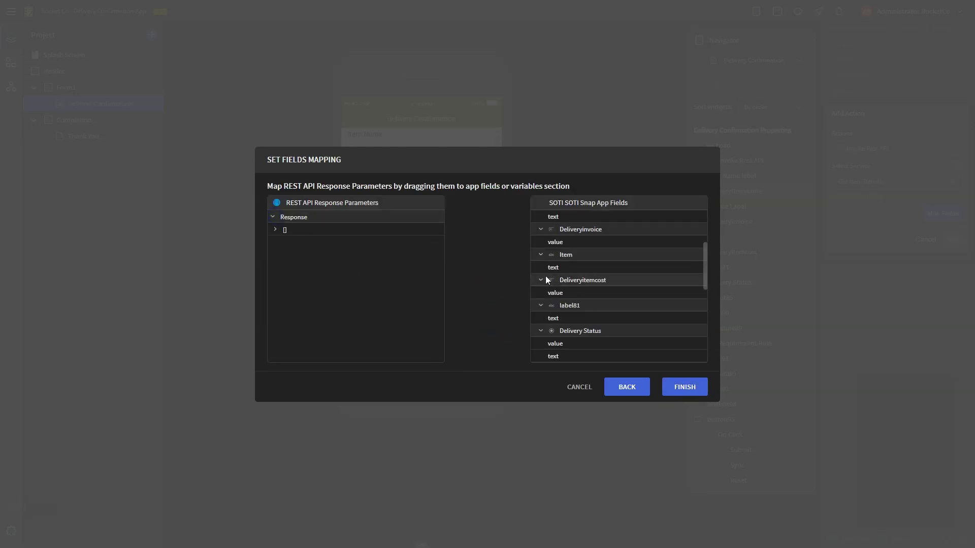
left_click(276, 231)
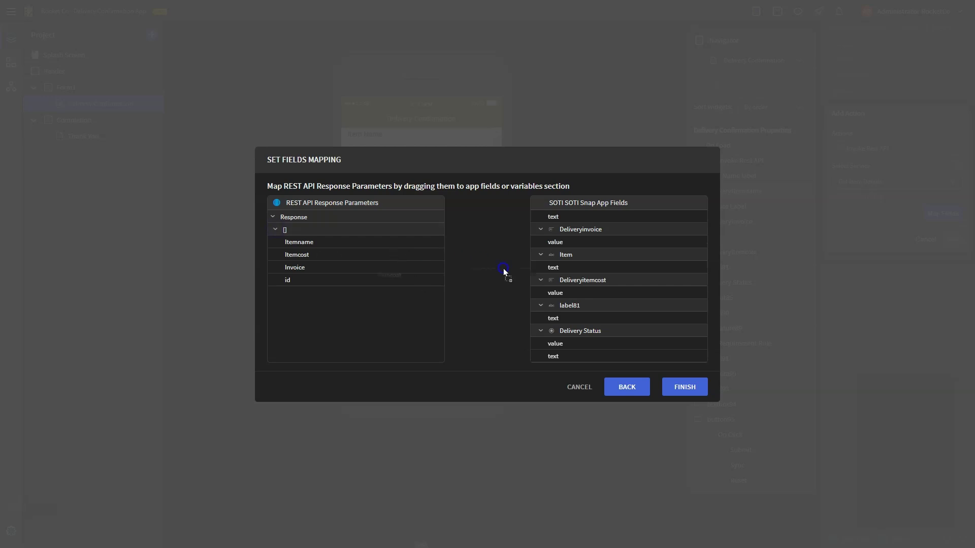
left_click_drag(297, 254, 549, 291)
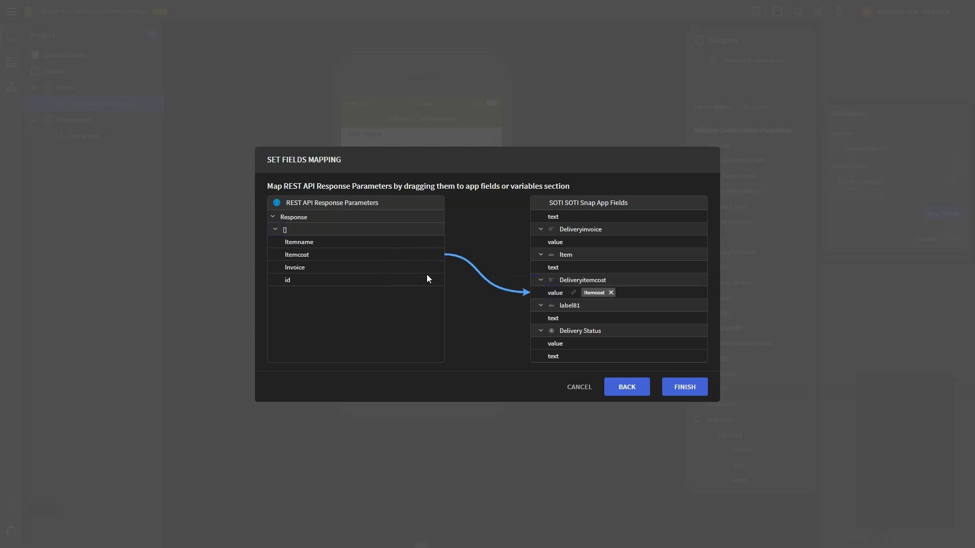
left_click_drag(430, 268, 538, 246)
left_click(700, 391)
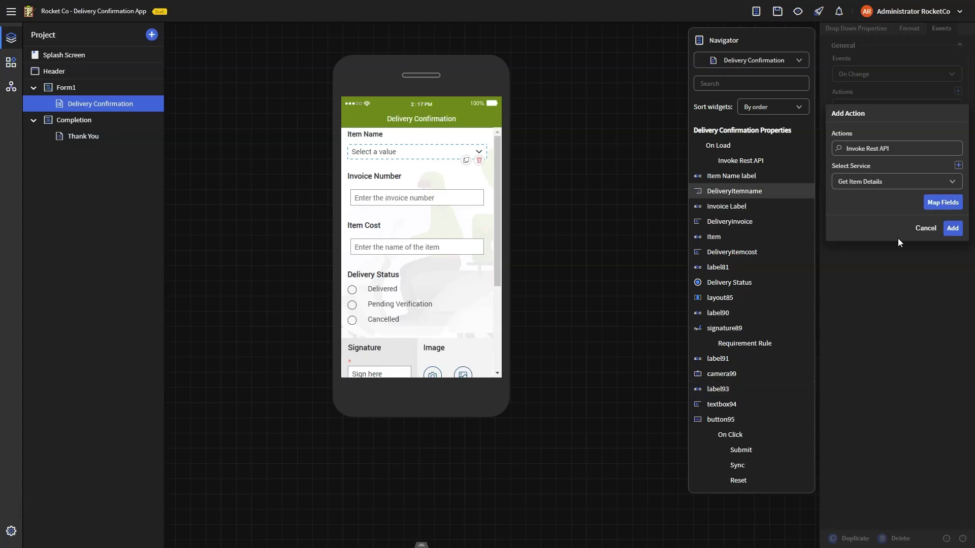
left_click(952, 229)
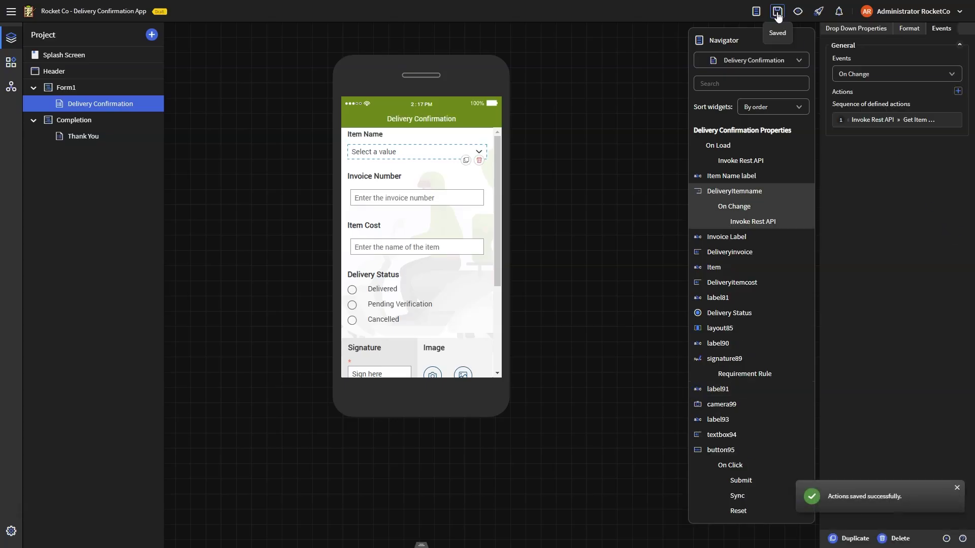
Preview the app with the default skin and select Steel Table as the item name to check the filled-in details
left_click(796, 11)
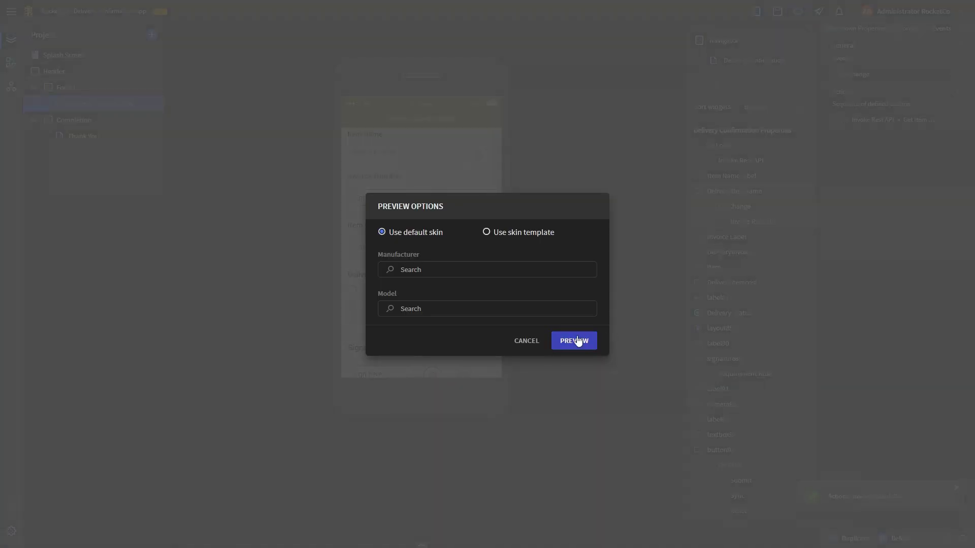
left_click(575, 340)
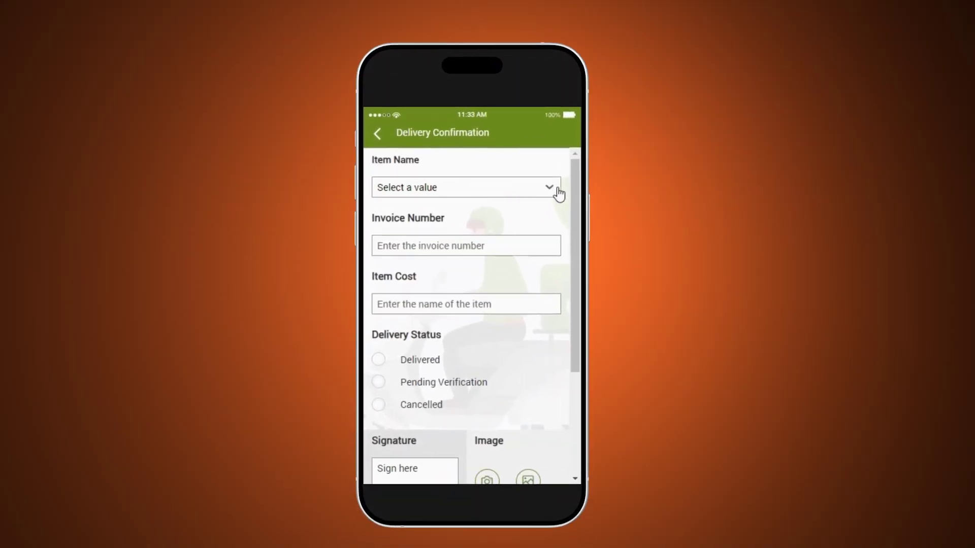
left_click(557, 189)
left_click(494, 258)
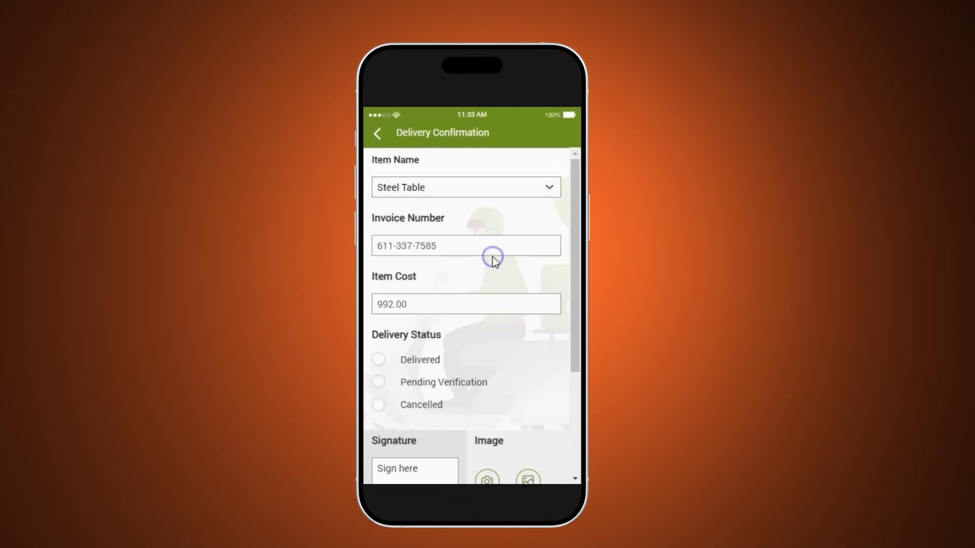
scroll(501, 221, "down", 3)
scroll(500, 222, "up", 3)
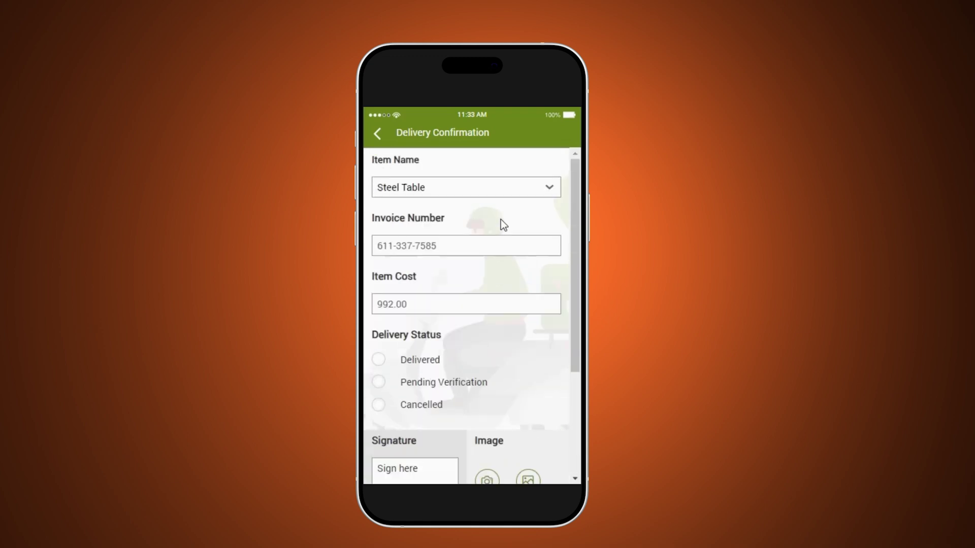
Test other item names in the preview by choosing Generic Study Table and finally Plastic Helmet
left_click(551, 188)
left_click(458, 326)
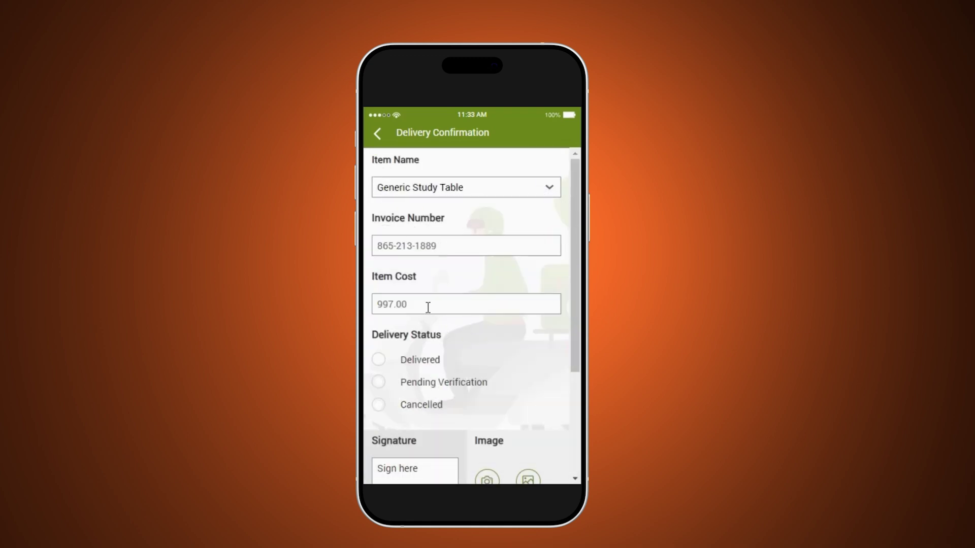
left_click(548, 189)
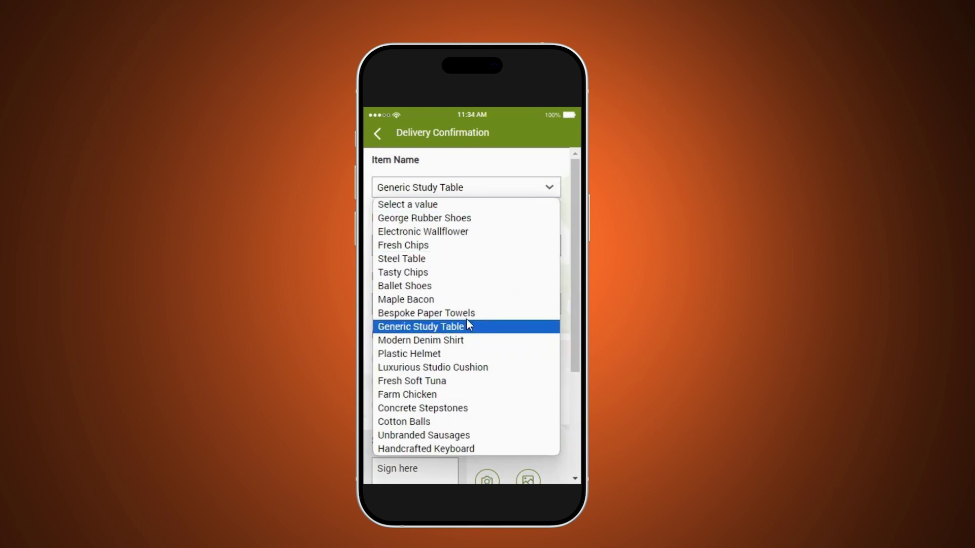
left_click(457, 354)
Set the delivery status to Delivered and draw and accept a freehand signature in the Signature field
scroll(457, 346, "down", 3)
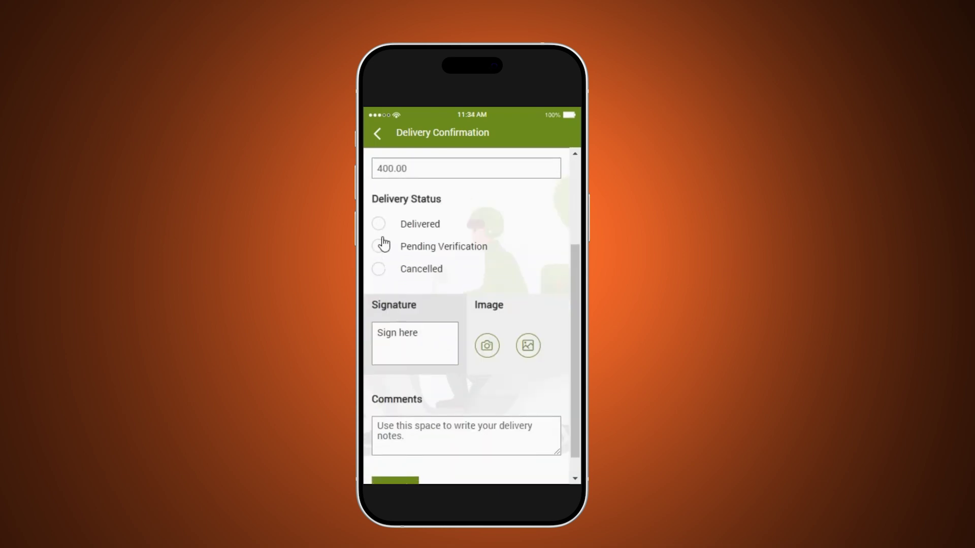
left_click(379, 223)
left_click(390, 349)
left_click_drag(396, 334, 508, 273)
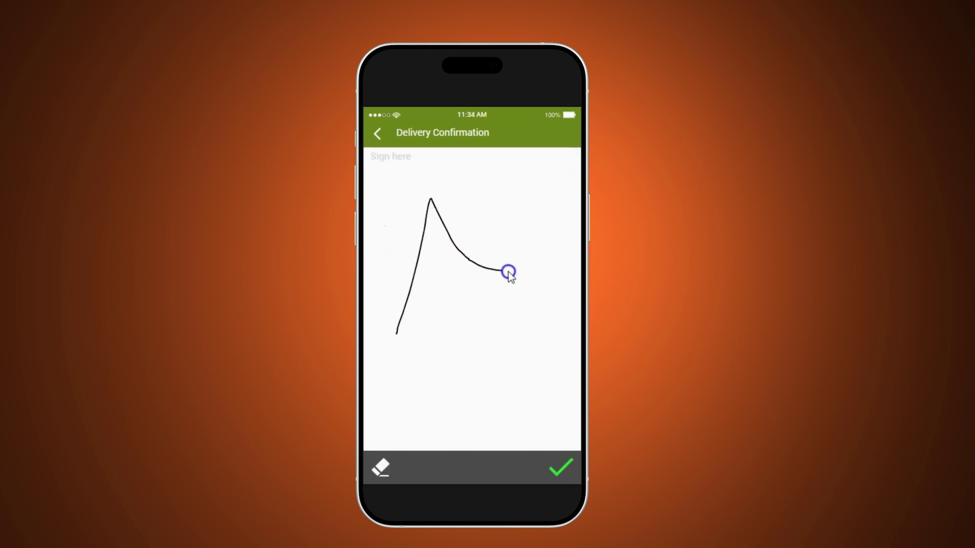
left_click(561, 467)
scroll(496, 355, "down", 4)
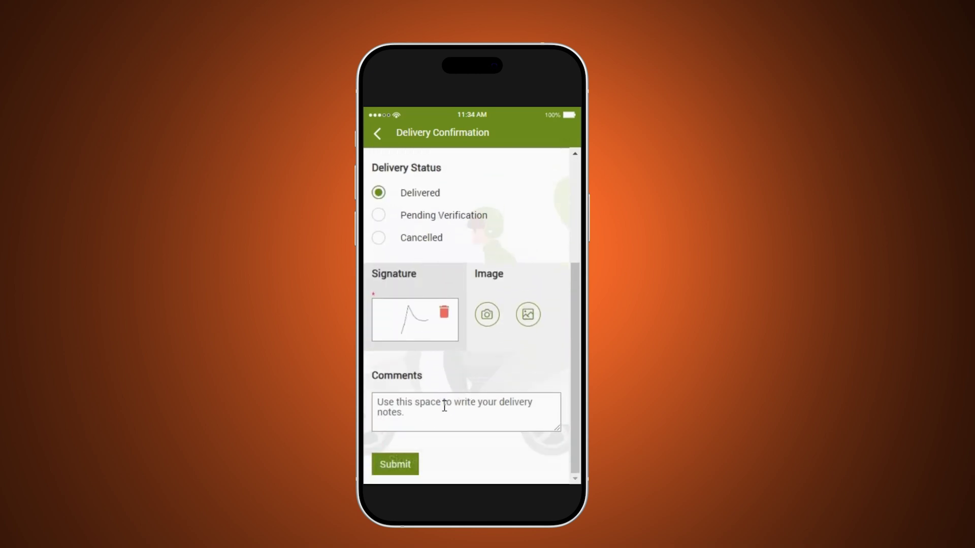